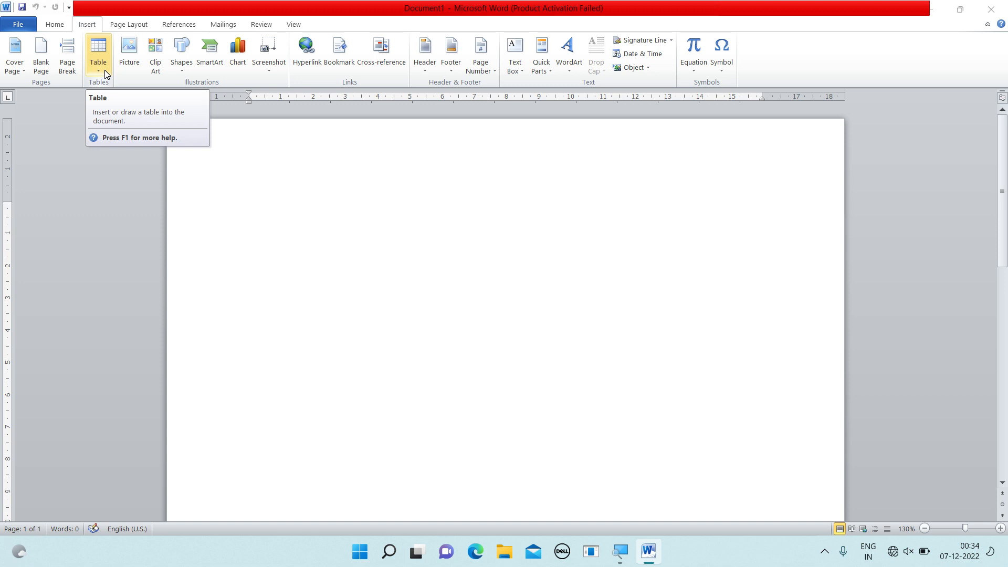
left_click(53, 26)
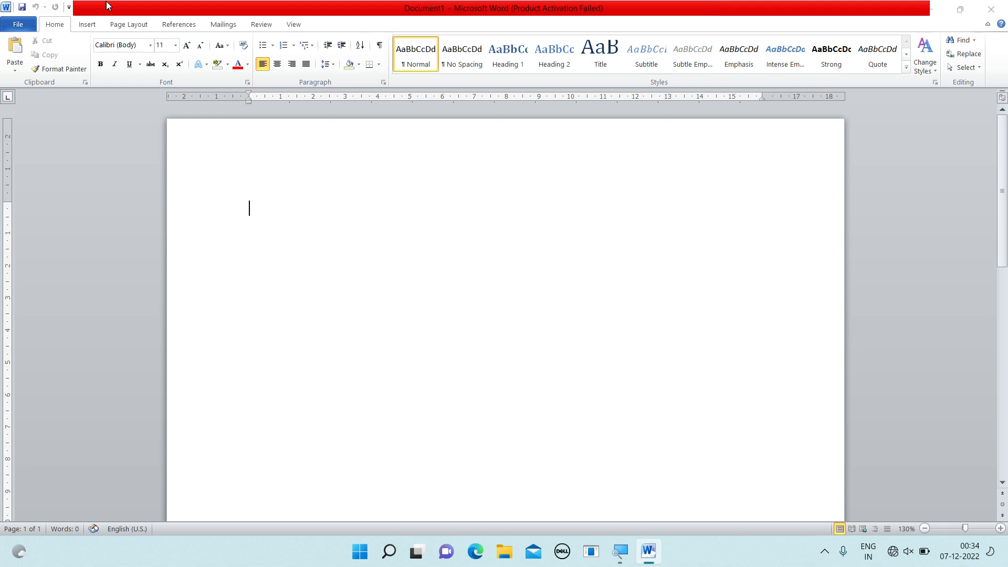
left_click(88, 27)
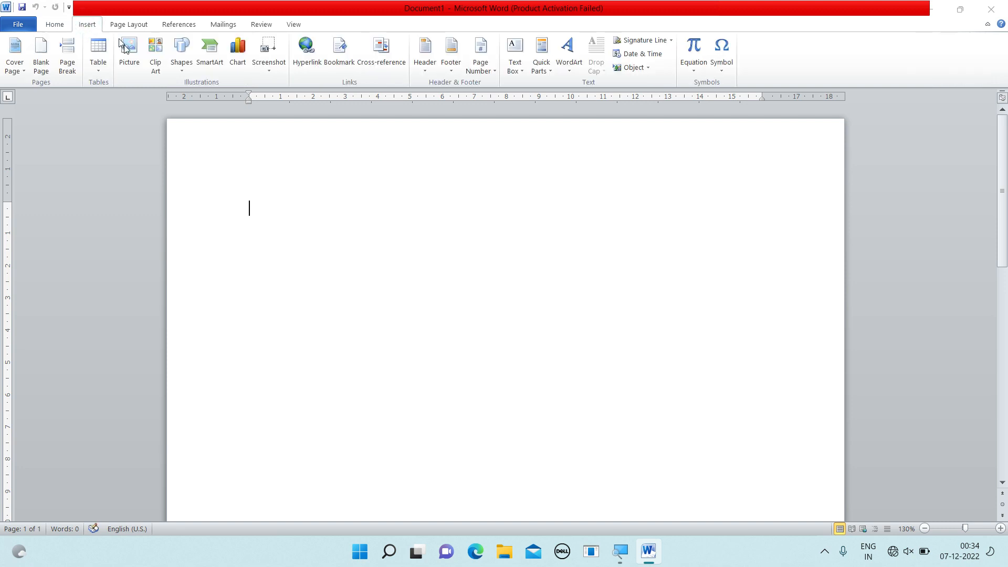
left_click(95, 65)
left_click(95, 65)
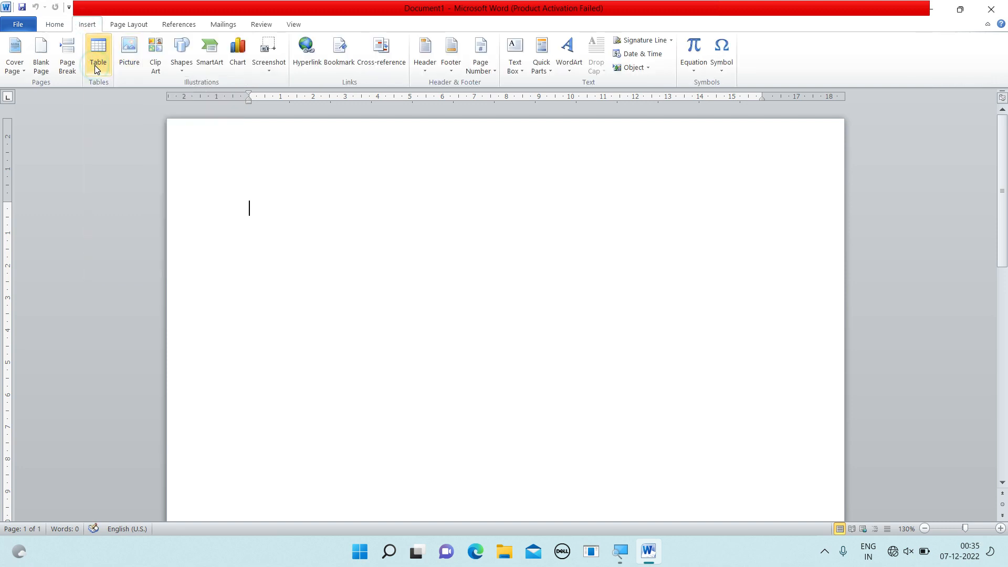
left_click(54, 24)
left_click(88, 25)
Step: Try writing the headings AGE and SAL as plain text on the blank page, and erase them
type("AGE ")
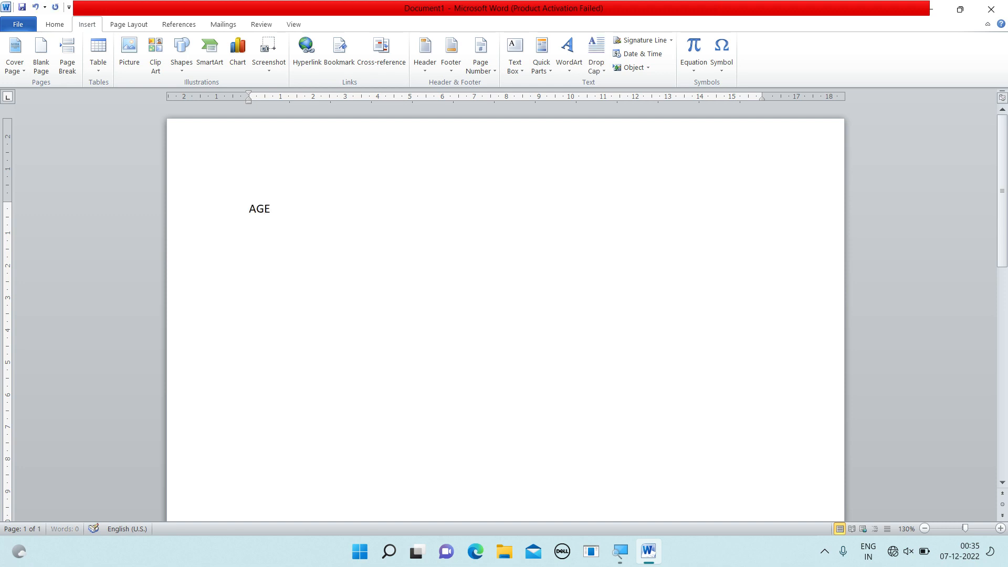
type("SAL")
key("BackSpace")
key("BackSpace")
key("BackSpace")
key("Return")
type("SAL")
key("BackSpace")
key("BackSpace")
key("BackSpace")
key("BackSpace")
key("BackSpace")
key("BackSpace")
key("BackSpace")
key("BackSpace")
Step: Insert a table with 10 columns and 5 rows, and go through its rows one by one from the first row
left_click(96, 75)
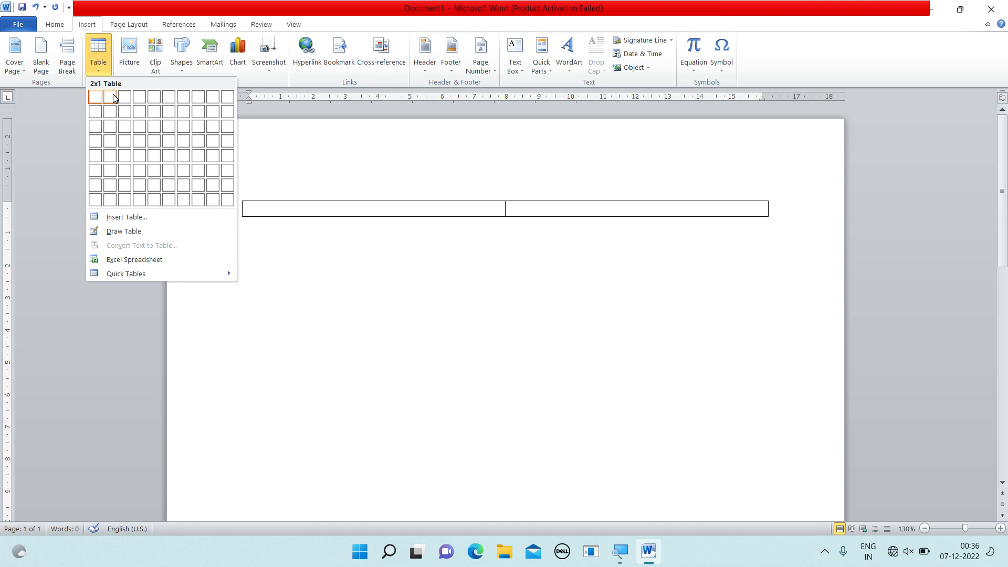
left_click(227, 160)
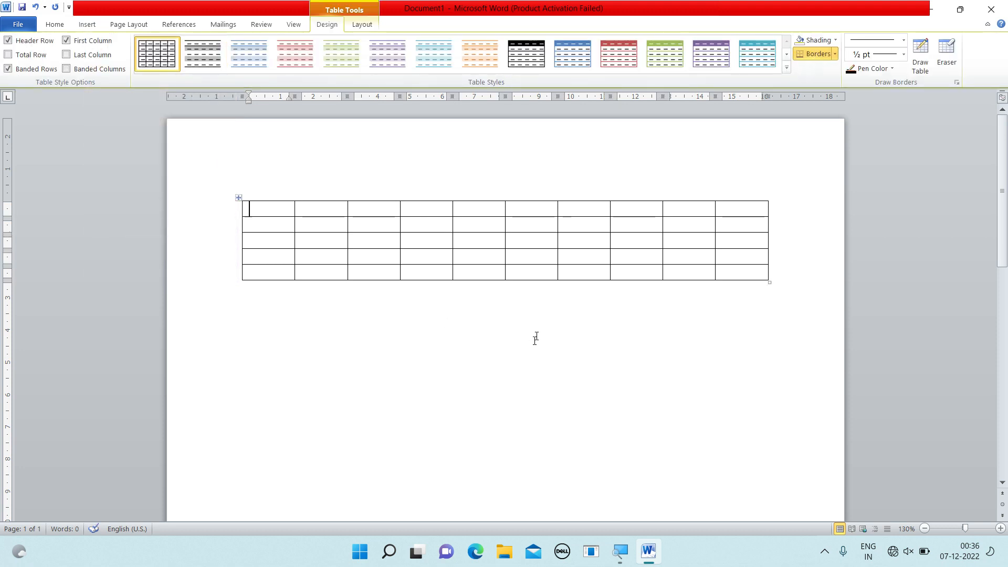
left_click(249, 209)
left_click_drag(265, 211, 740, 206)
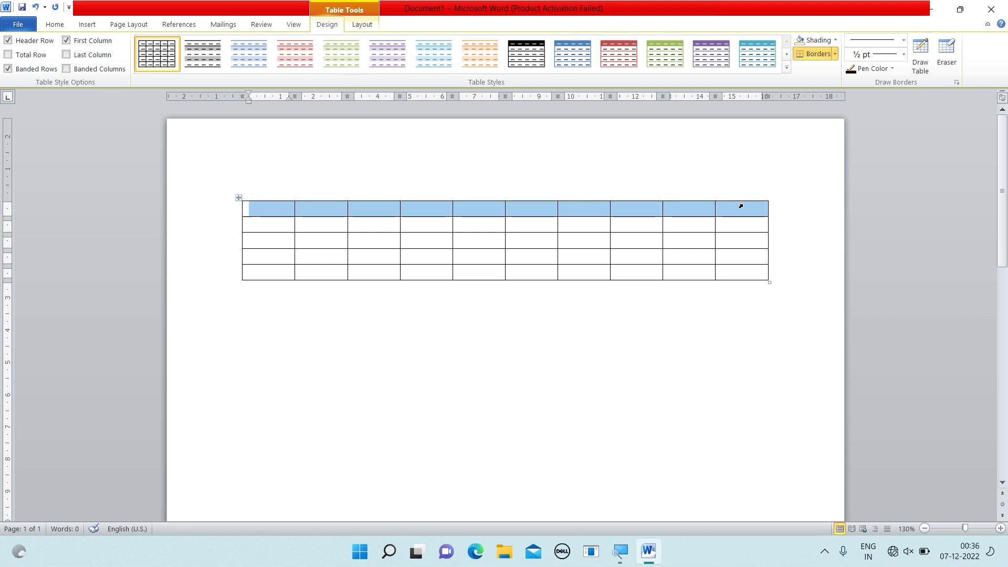
left_click_drag(244, 227, 724, 229)
left_click_drag(261, 241, 724, 239)
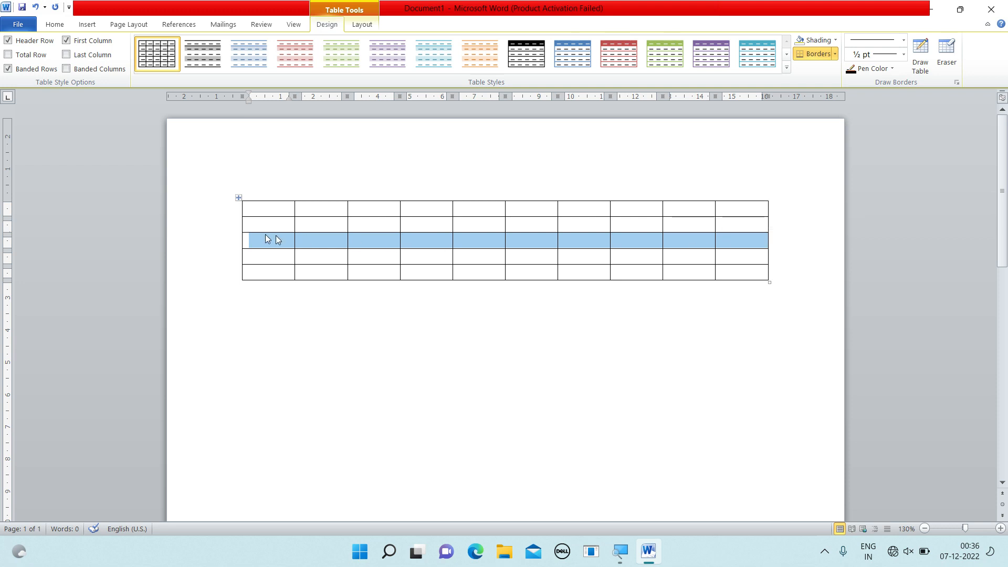
left_click(262, 258)
left_click(262, 273)
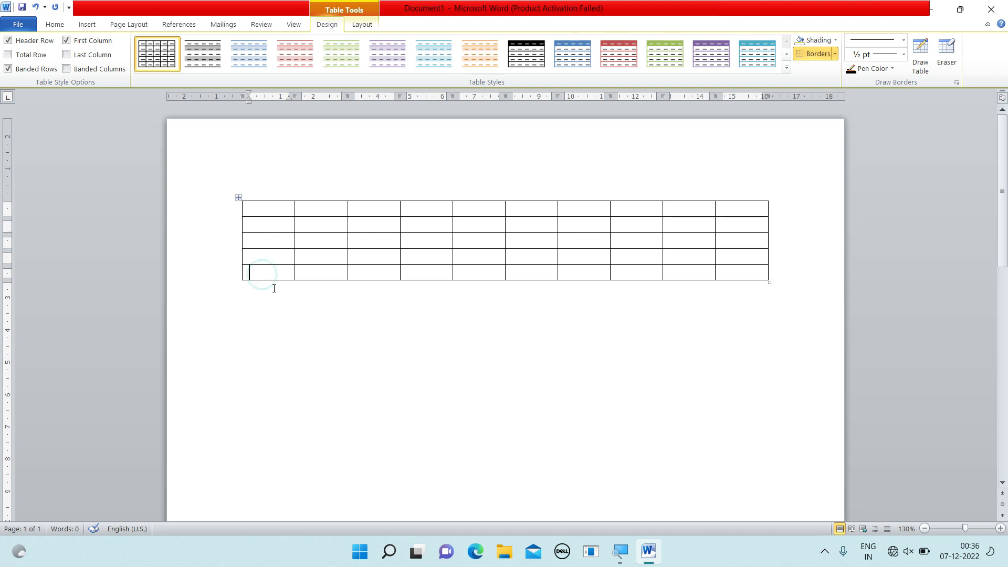
Step: Select the cells of the table's first six columns, one column after another
left_click_drag(264, 212, 266, 260)
left_click_drag(317, 211, 320, 264)
left_click_drag(375, 212, 387, 283)
left_click_drag(439, 209, 434, 268)
left_click_drag(470, 209, 470, 269)
left_click_drag(524, 209, 522, 270)
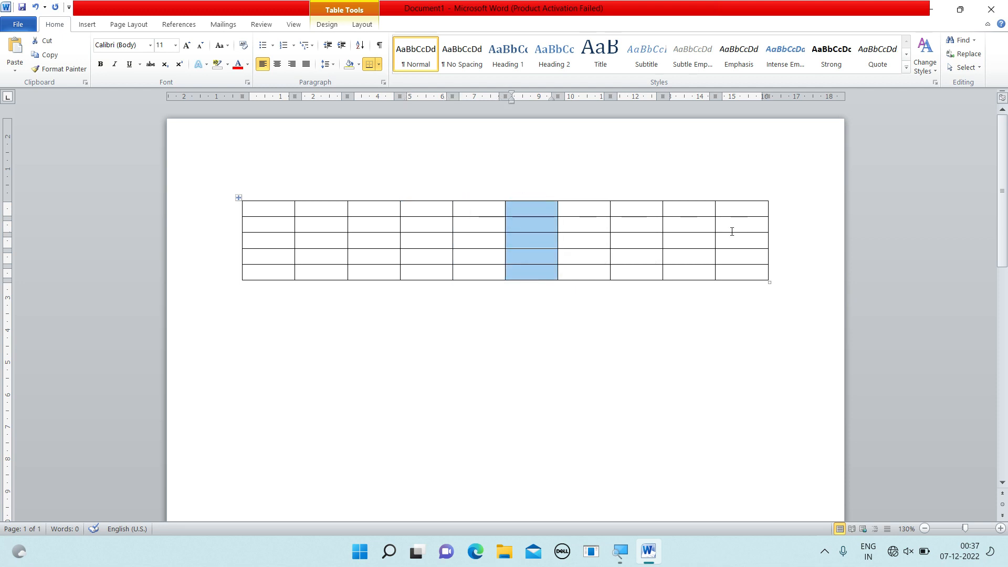
Step: Select the whole 10-column, 5-row table and delete it from the document
left_click(269, 212)
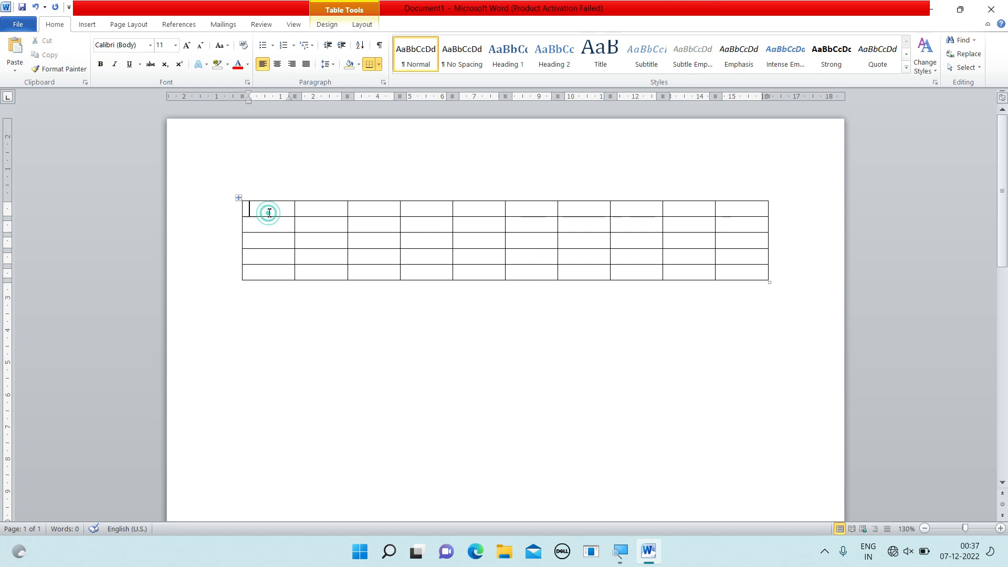
left_click(239, 198)
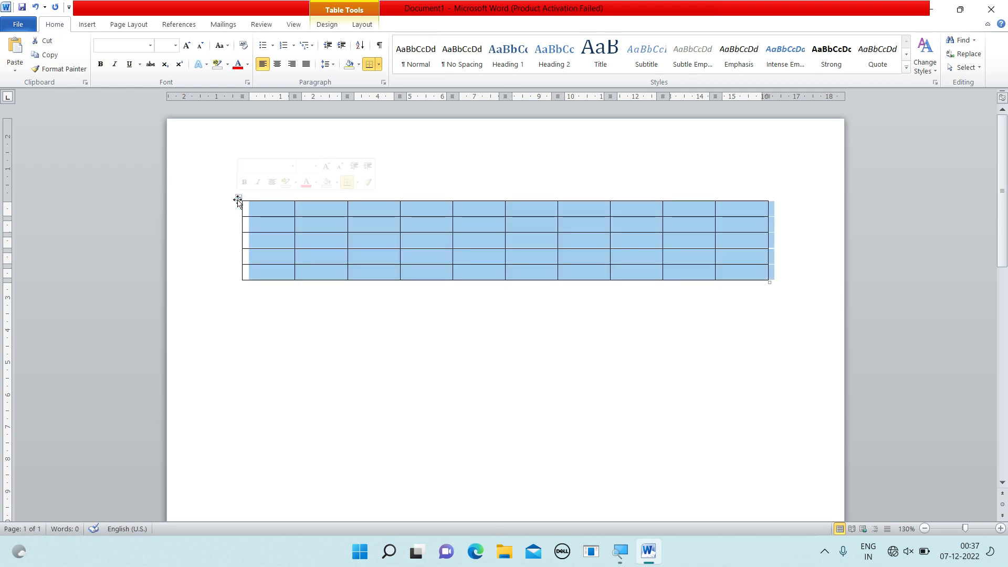
left_click(236, 198)
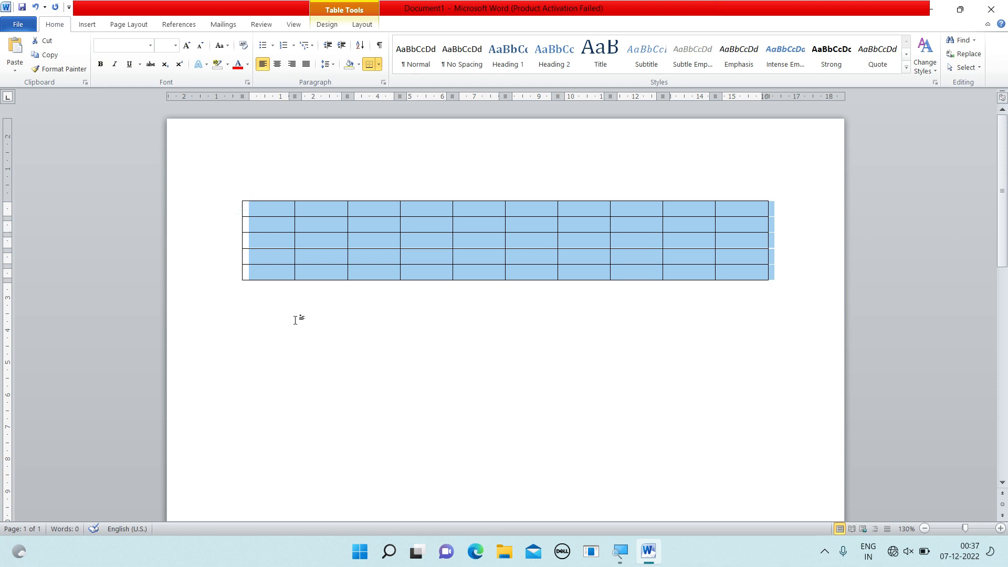
key("BackSpace")
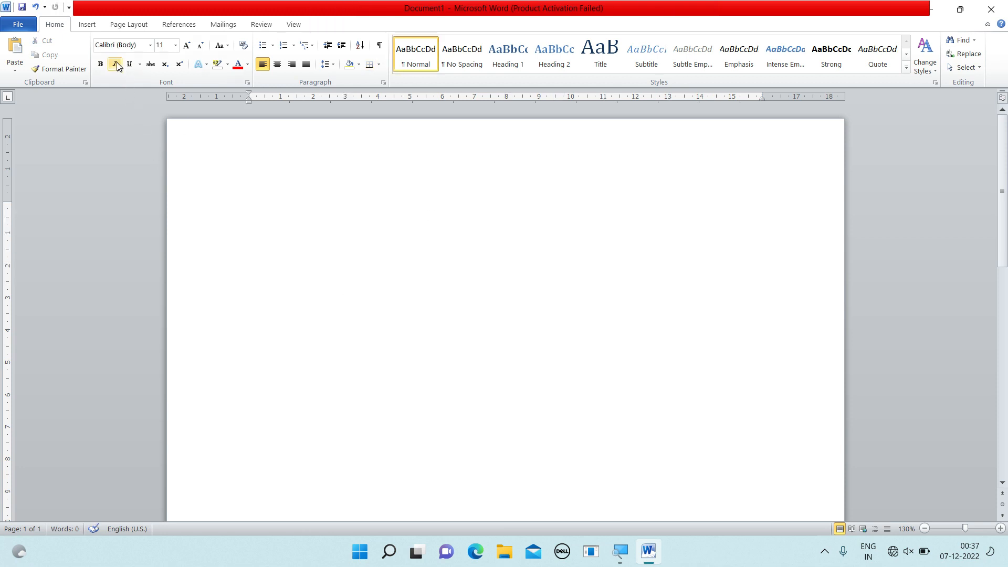
Step: Insert a table with 10 columns and 8 rows on the empty page
left_click(87, 21)
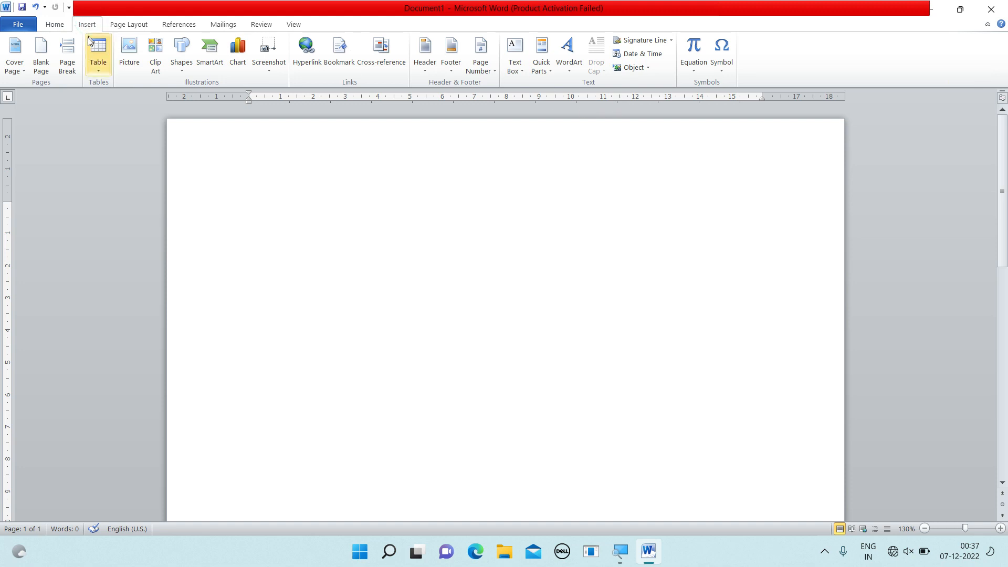
left_click(97, 66)
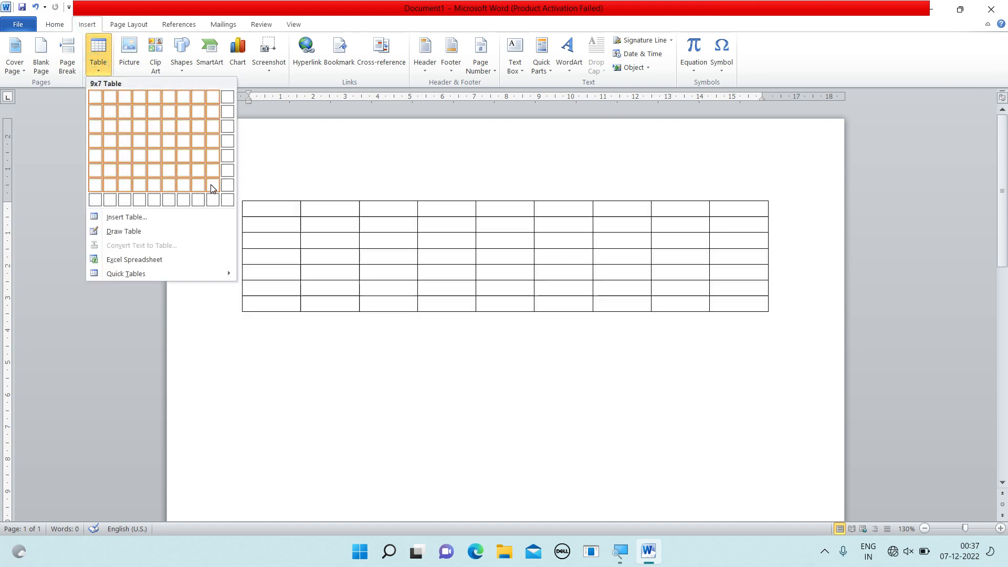
left_click(229, 206)
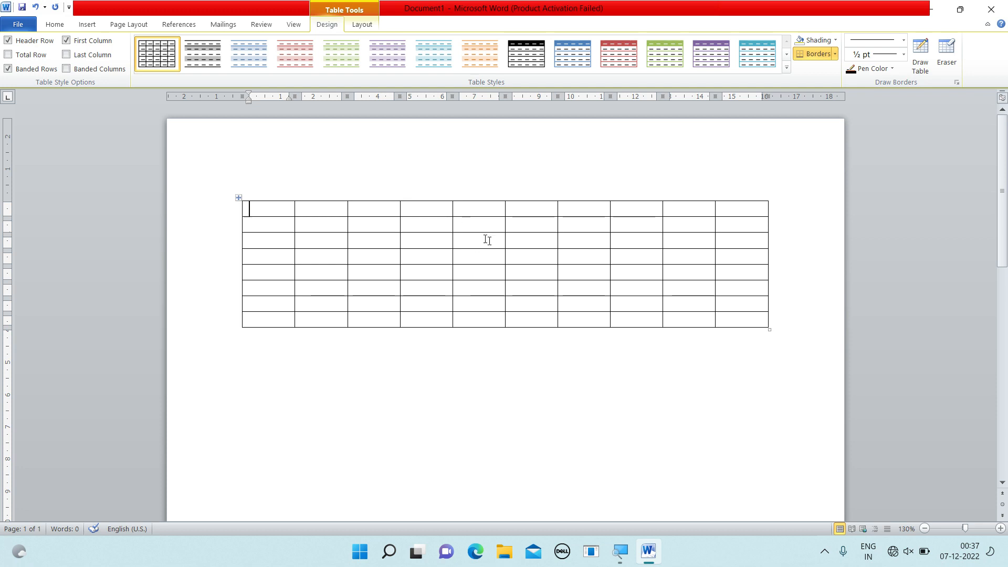
Step: Select the first four cells of the table's first column individually, one after another
left_click(356, 238)
left_click(244, 207)
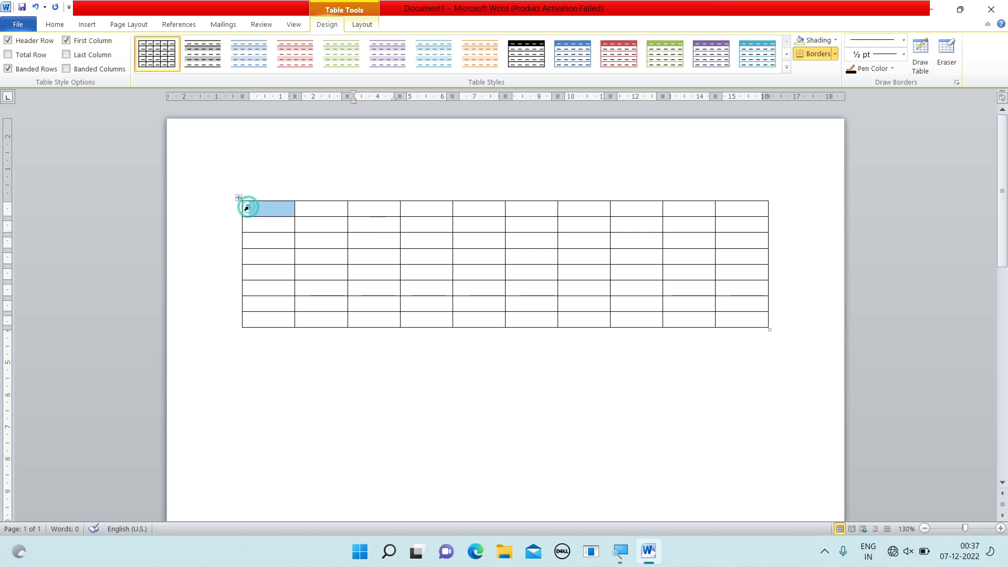
left_click(241, 227)
left_click(242, 240)
left_click(243, 256)
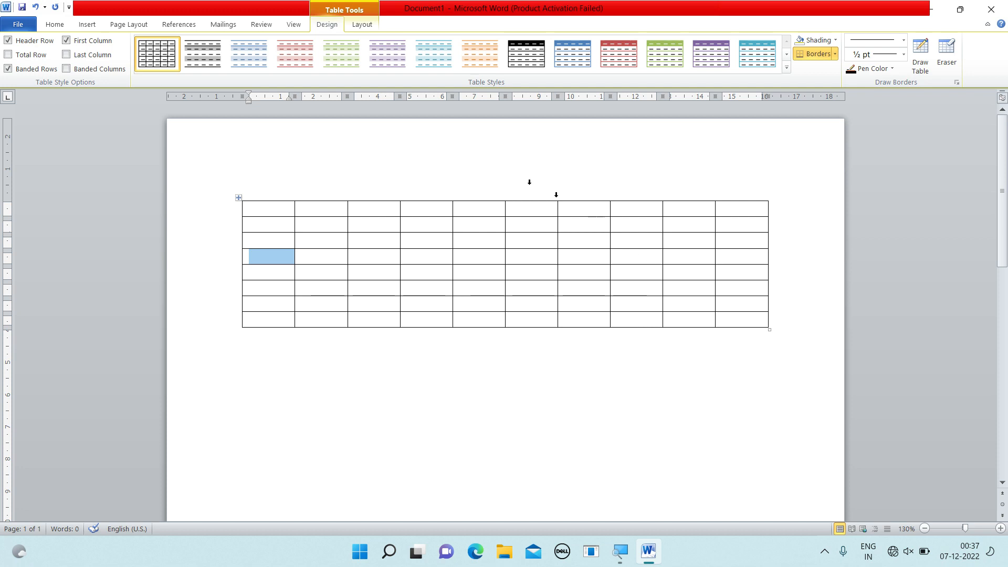
Step: Select the entire 10-column, 8-row table and delete it
left_click(268, 208)
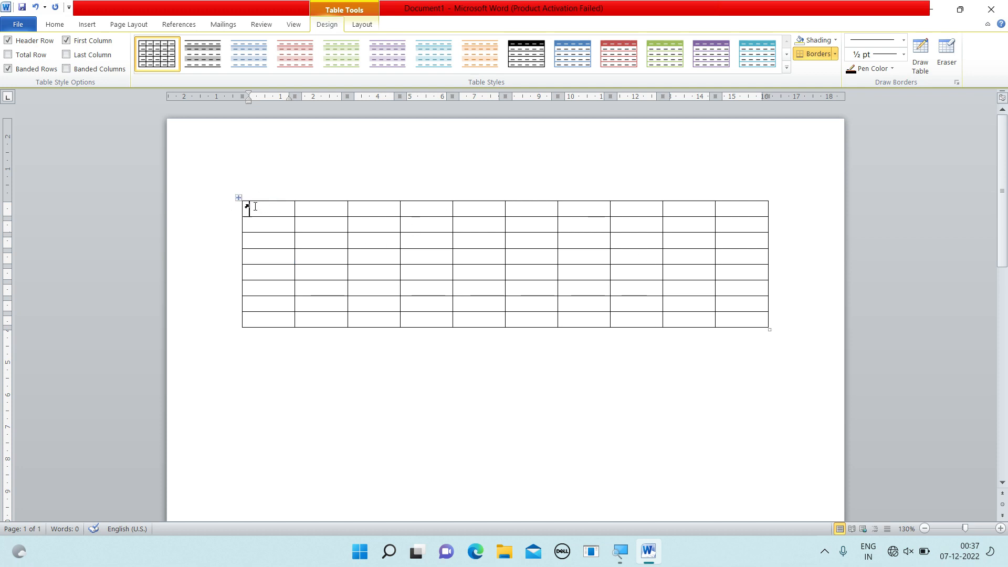
left_click(238, 199)
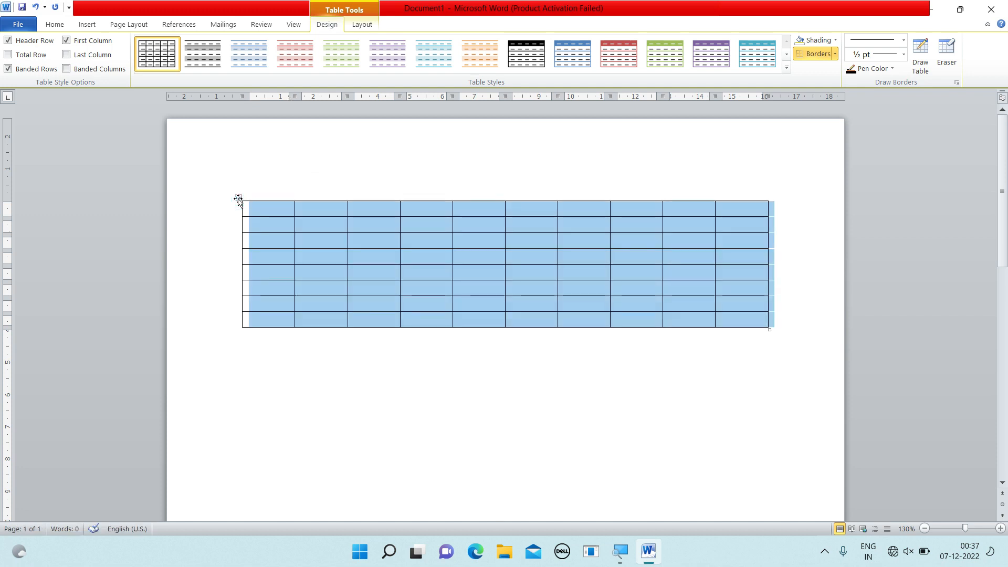
key("BackSpace")
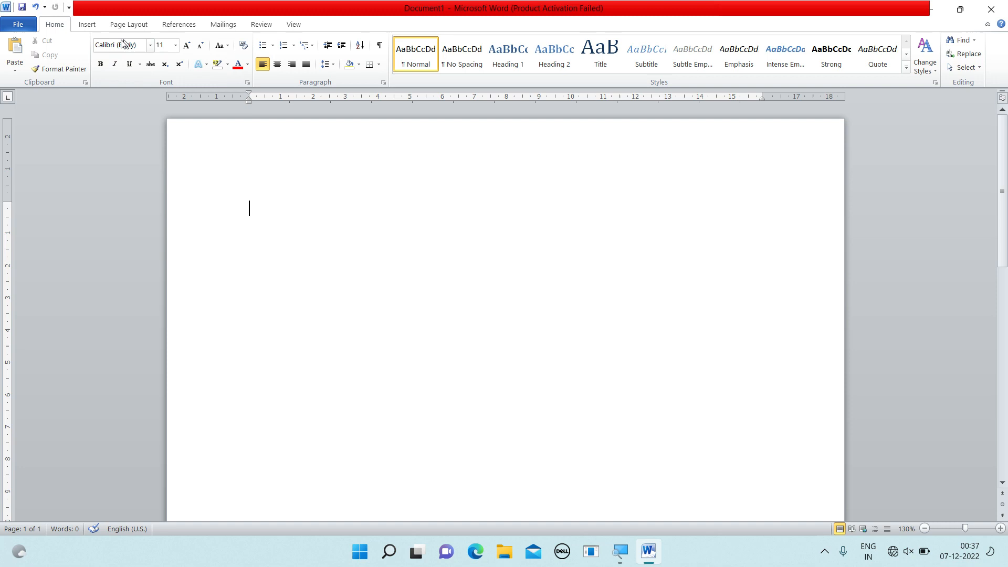
Step: Insert a table by entering its exact size, 15 columns and 8 rows, with automatic fixed column width
left_click(88, 25)
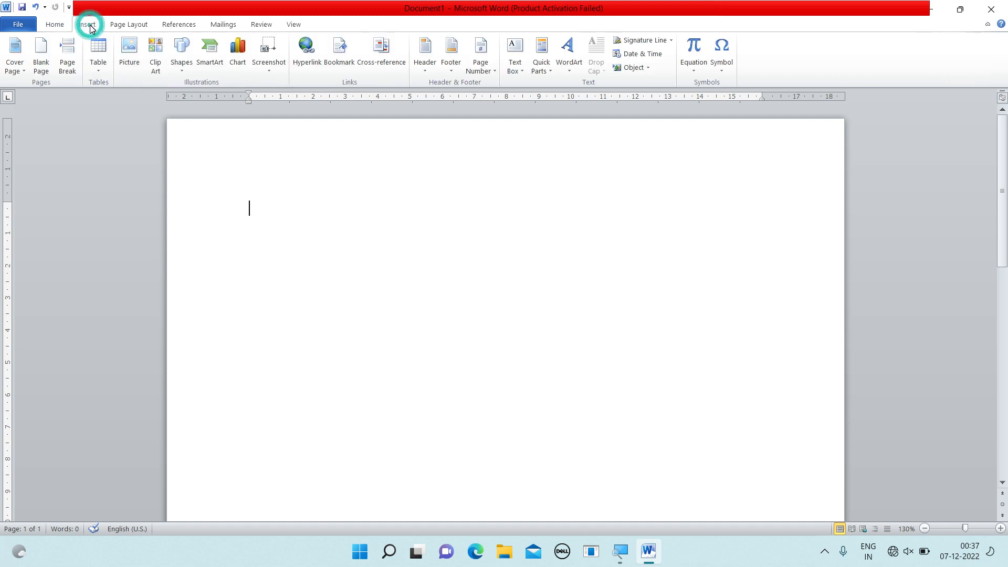
left_click(98, 70)
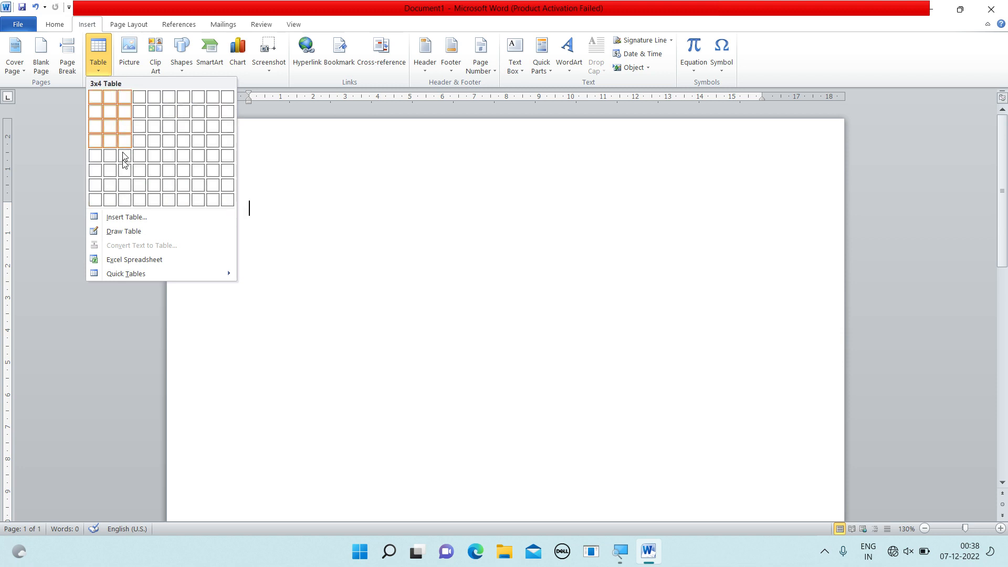
left_click(142, 218)
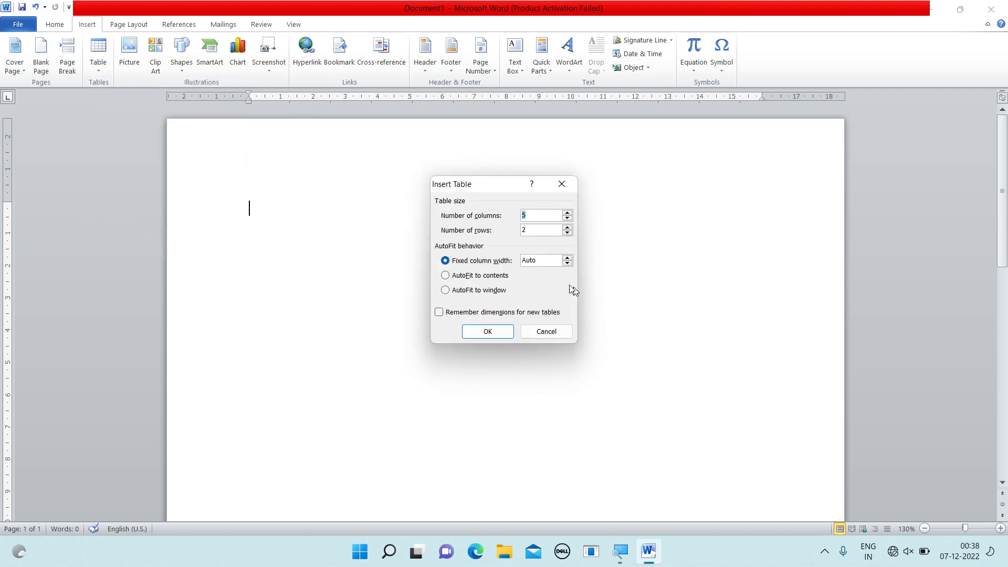
left_click_drag(532, 215, 518, 220)
type("15")
double_click(534, 230)
type("8")
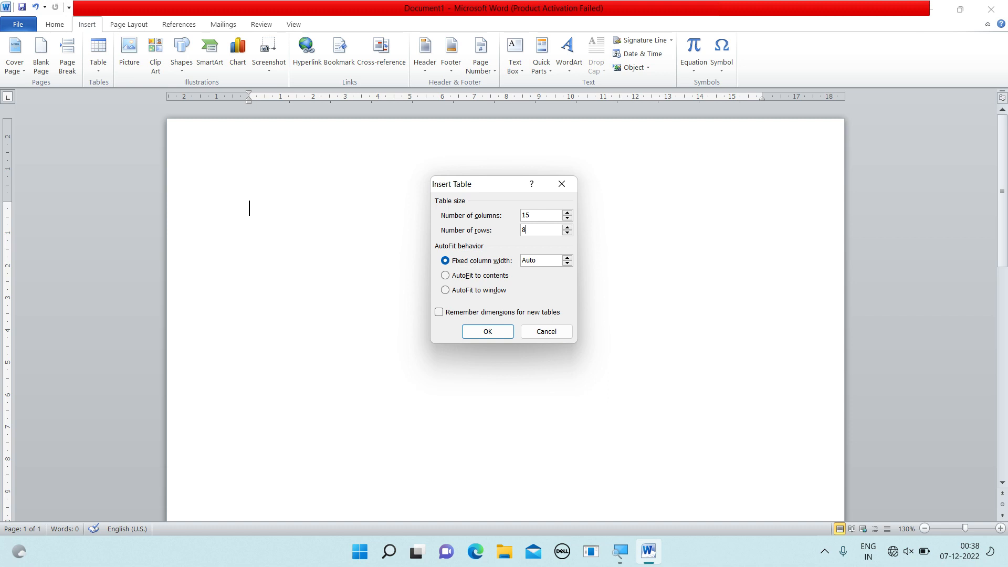
left_click(488, 331)
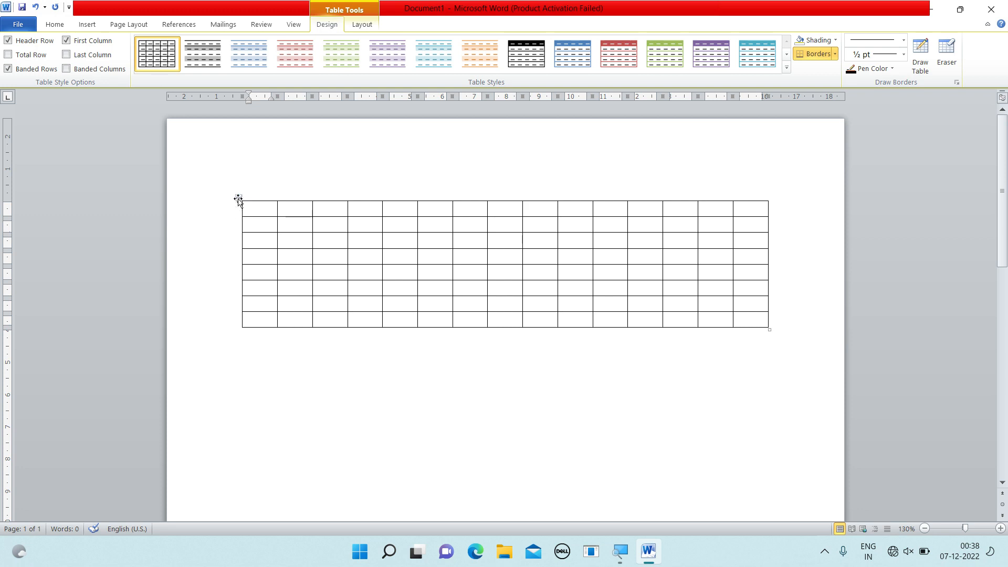
Step: Select the 15-column table and delete it to clear the page
left_click(239, 199)
left_click(235, 203)
key("BackSpace")
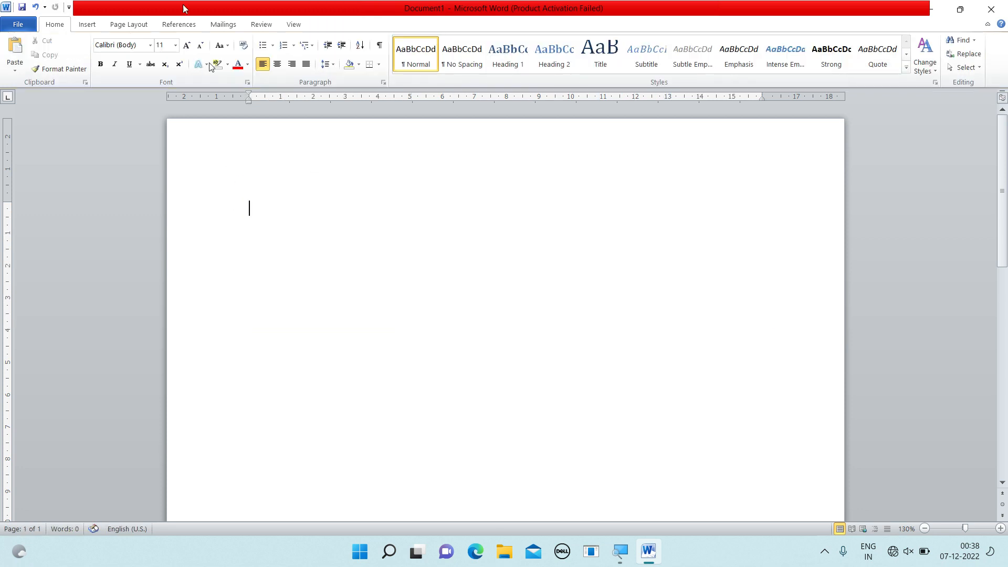
Step: Insert a table by entering its exact size, 6 columns and 4 rows, with automatic fixed column width
left_click(83, 18)
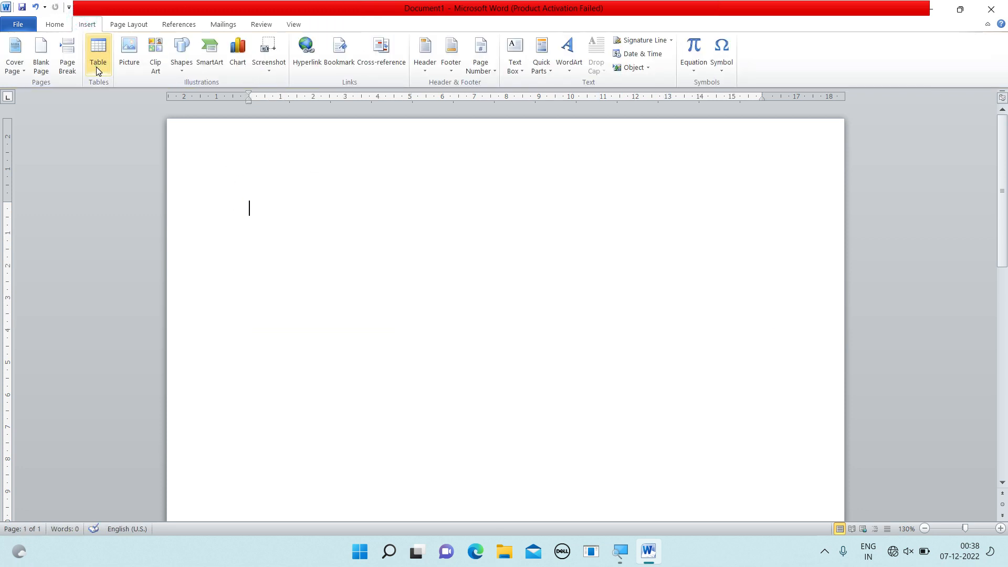
left_click(96, 66)
left_click(144, 218)
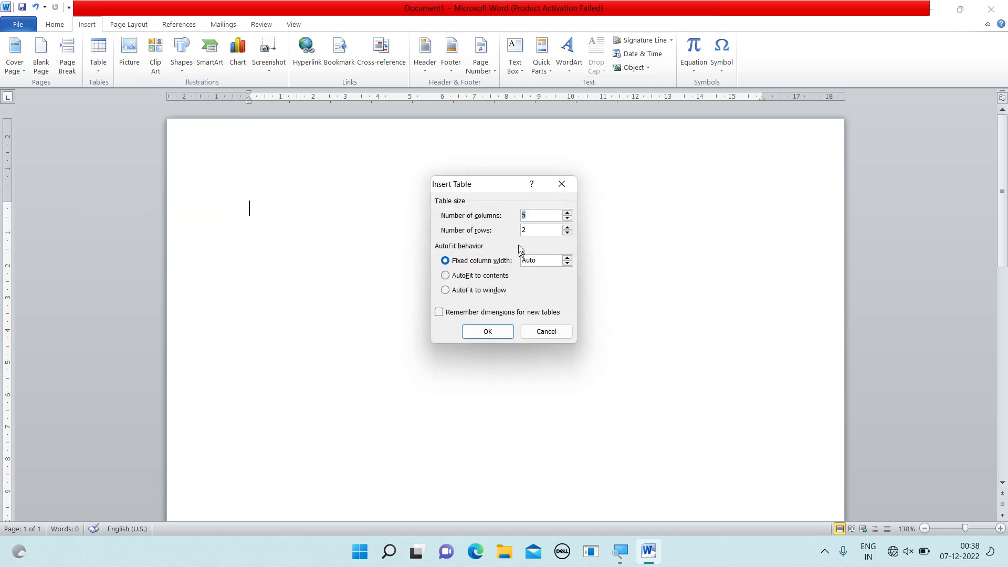
type("6")
double_click(546, 233)
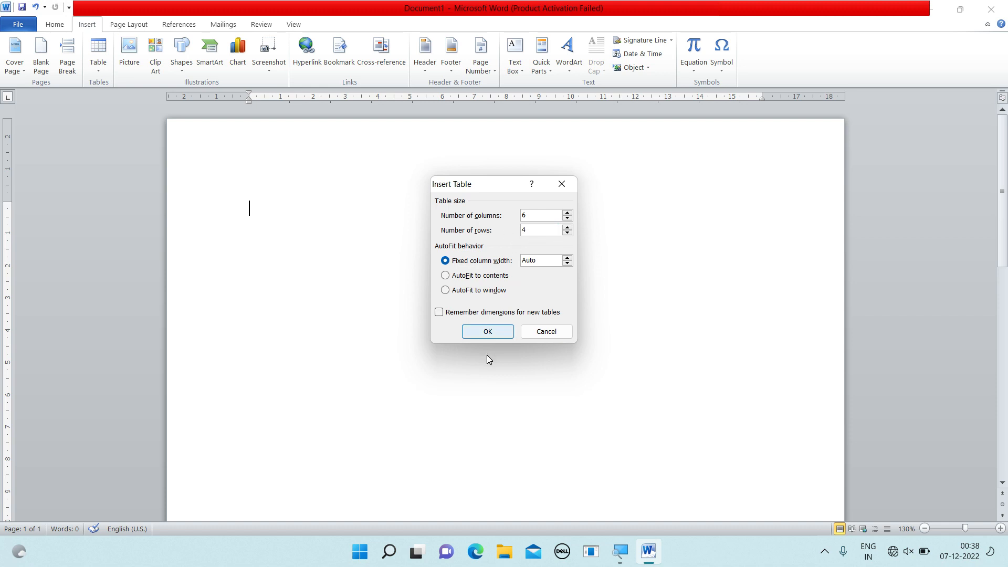
left_click(487, 331)
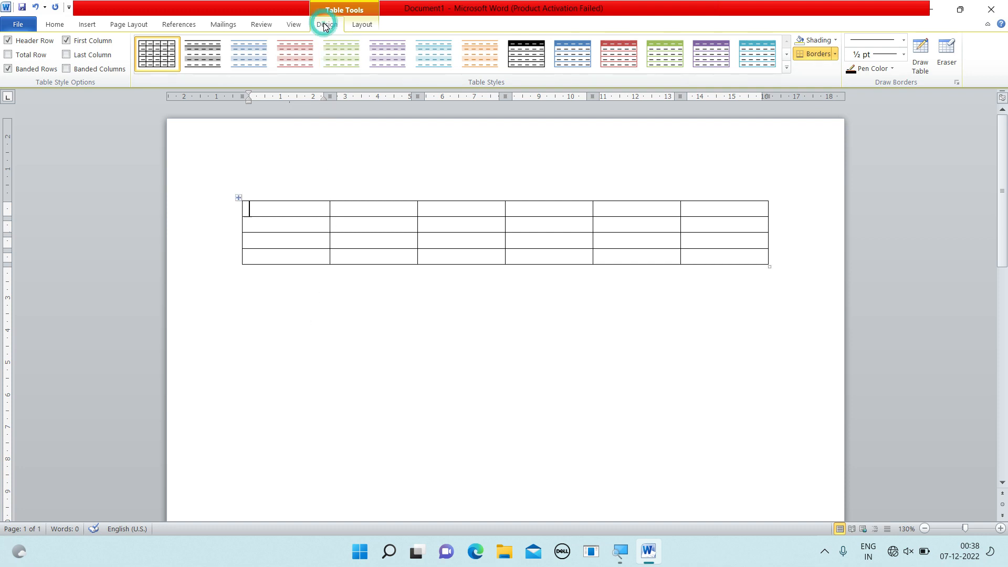
Step: Look over the design and layout tools for the new table, ending with the layout tools shown
left_click(361, 29)
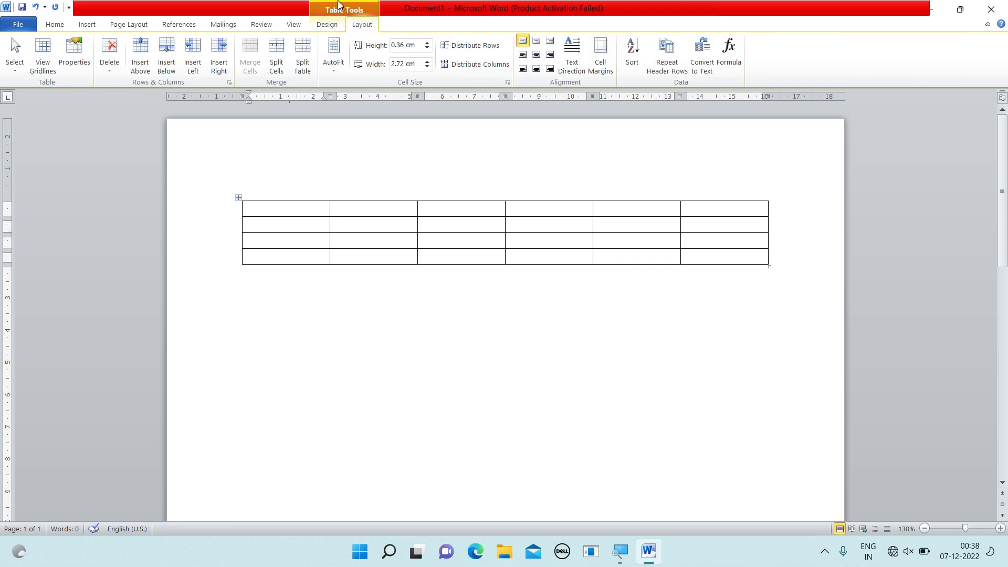
left_click(332, 27)
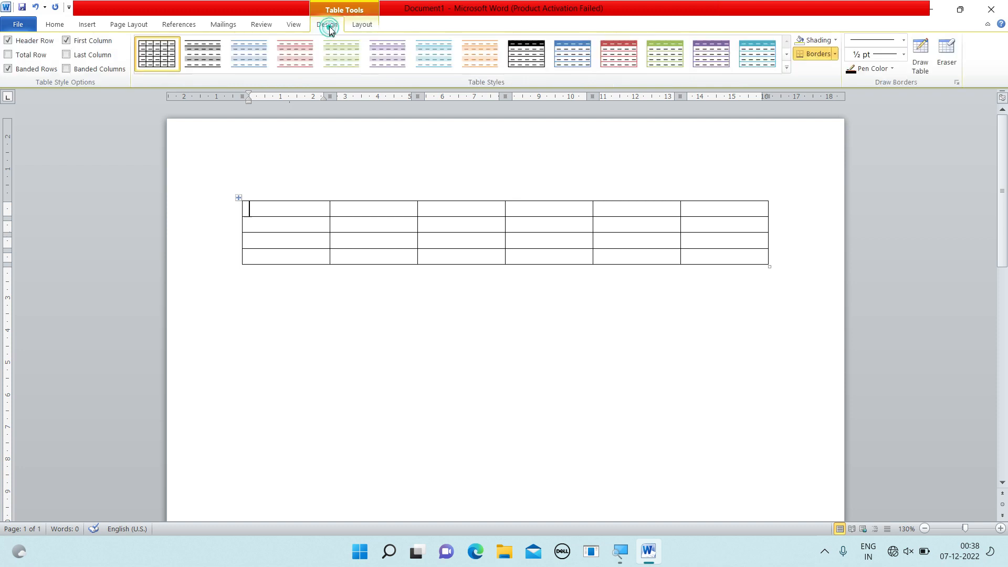
left_click(358, 30)
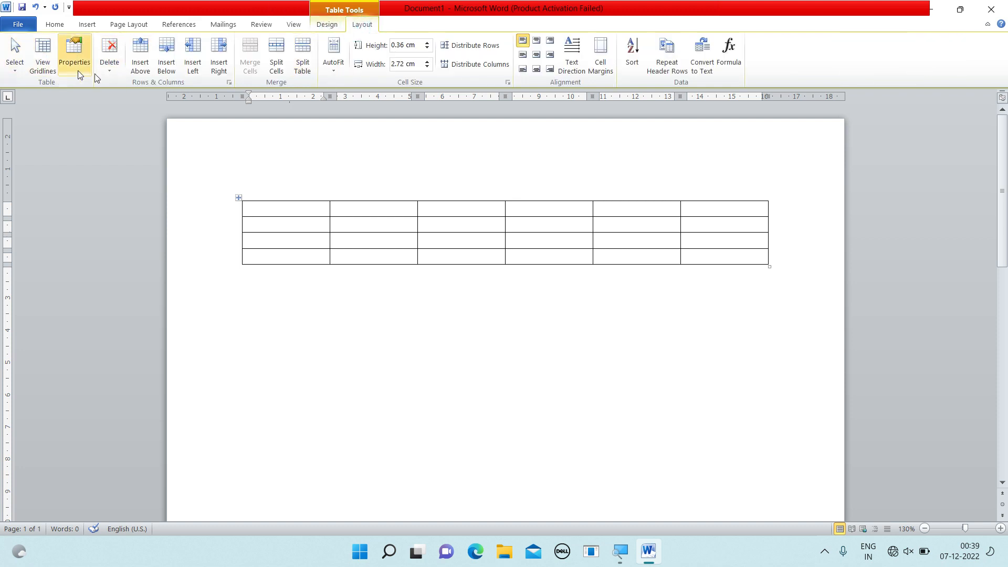
Step: View the table's design tools, and compare the available tools with the cursor outside the table and back in its first cell
left_click(332, 27)
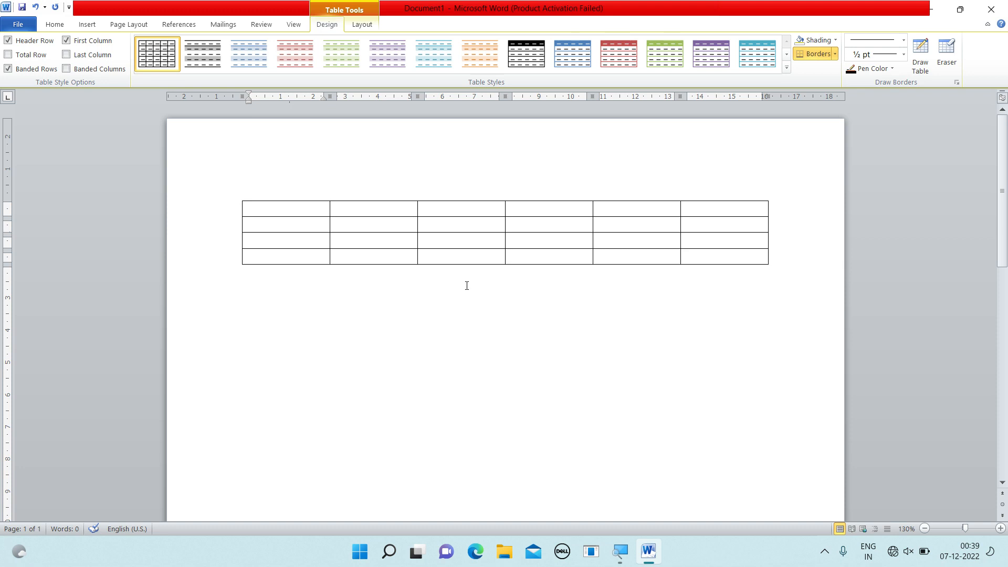
left_click(507, 350)
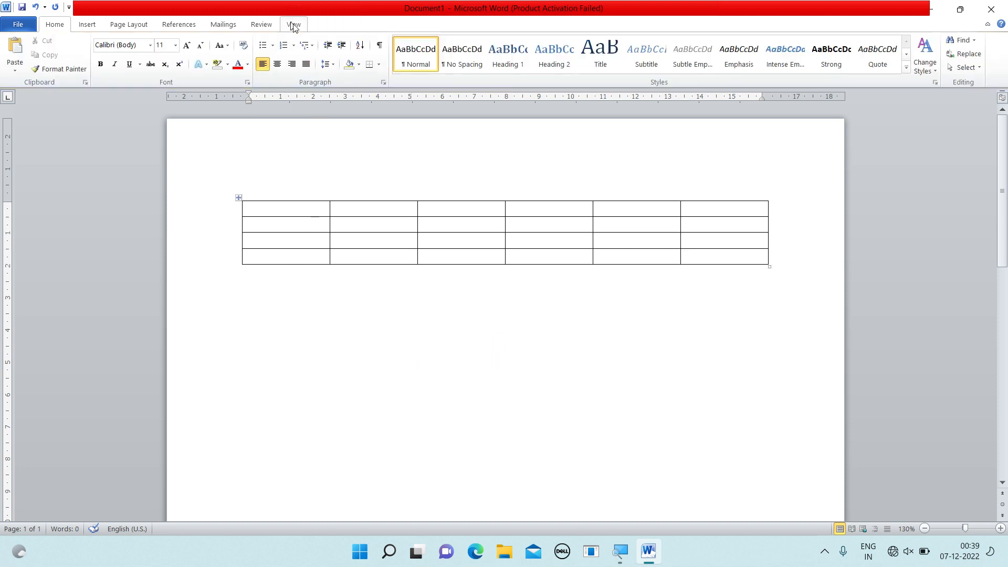
left_click(279, 210)
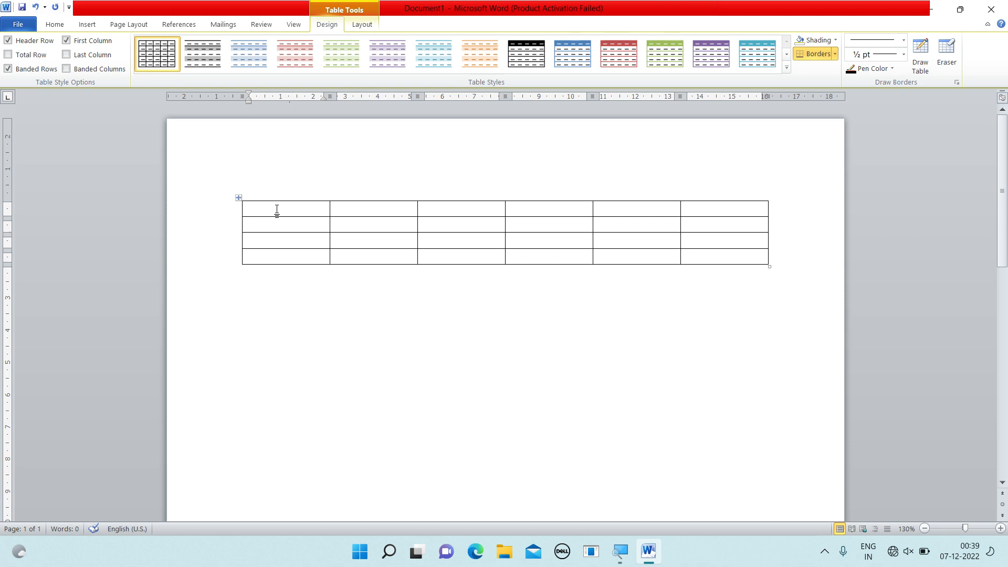
Step: Fill the first three cells of the table's top row with 456, 756 and 852
scroll(277, 209, "up", 3)
scroll(277, 207, "up", 1)
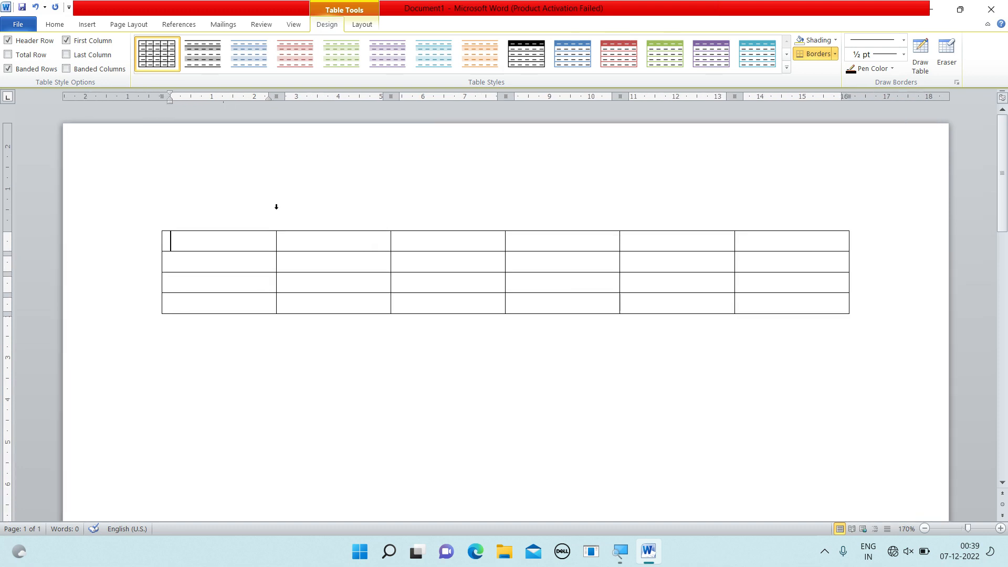
type("WYE")
key("BackSpace")
key("BackSpace")
key("BackSpace")
type("456")
left_click(299, 244)
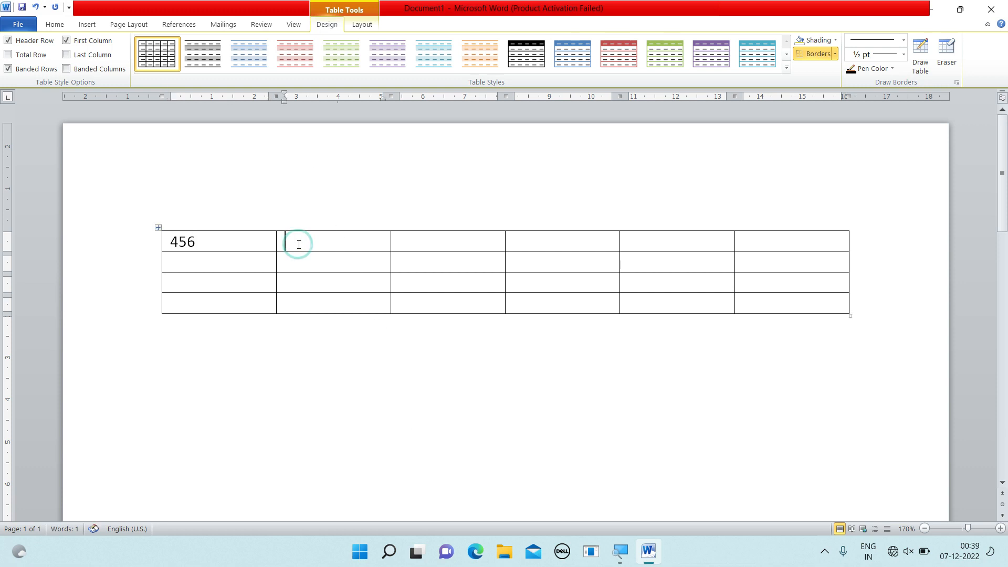
type("756")
left_click(416, 241)
type("852")
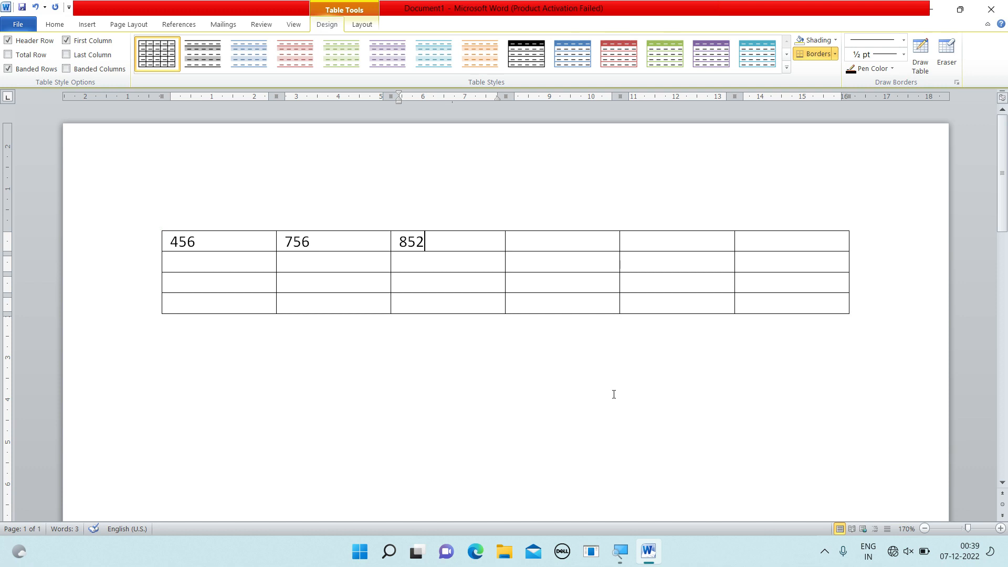
Step: Fill the last three cells of the top row with RYEIU, KJLJK and 7852
key("Tab")
type("RYEIU")
key("Tab")
type("KJLJK")
key("Tab")
type("7852")
Step: Fill the table's second row with 7895, 5656, 656, 56556565, 565656 and 565
key("Tab")
type("7895")
key("Tab")
type("5656")
key("Tab")
type("656")
key("Tab")
type("565")
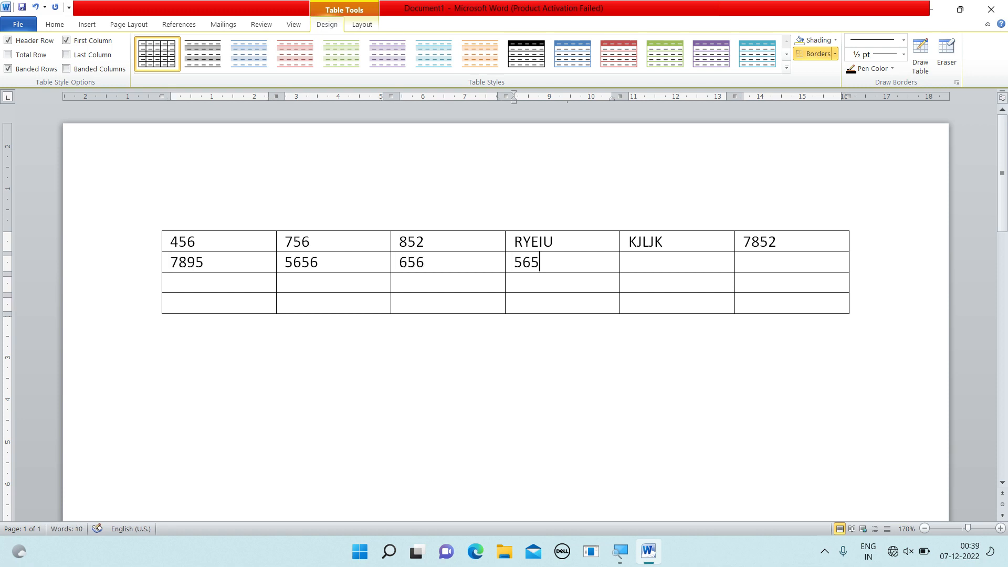
type("56565")
key("Tab")
type("565656")
key("Tab")
type("565")
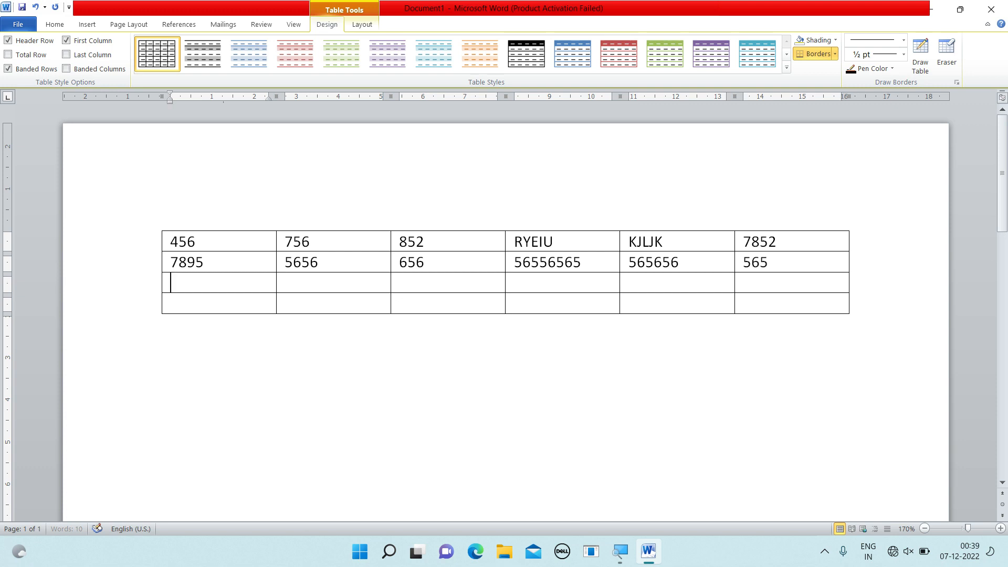
Step: Fill the third row with 656565656, HG, HGY, TUY, YUG and YG, and begin the fourth row with GJH, GJHG and JG
key("Tab")
type("656565656")
key("Tab")
type("HG")
key("Tab")
type("HG")
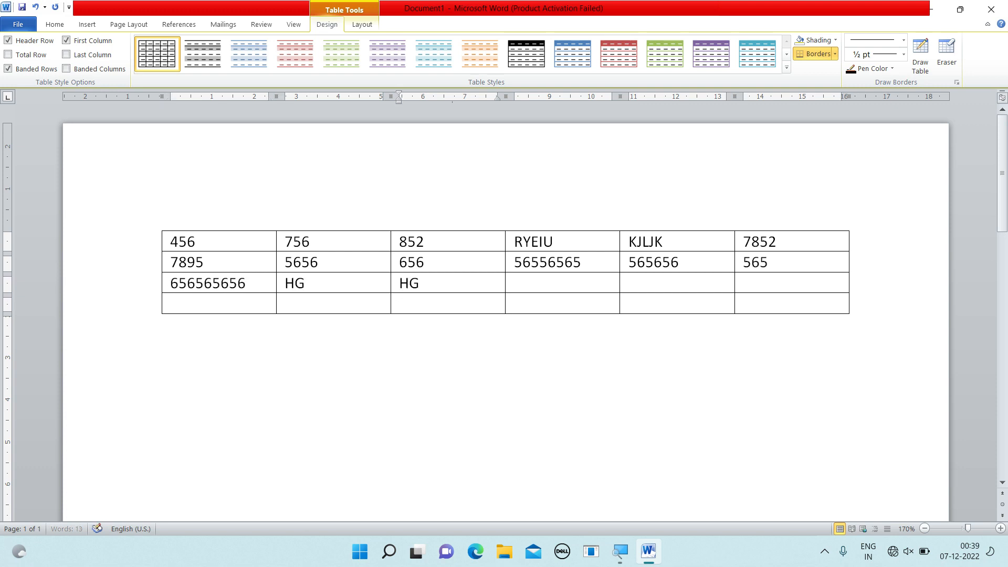
type("Y\tTUY\tYUG\tYG\tGJH\tGJHG\tJG")
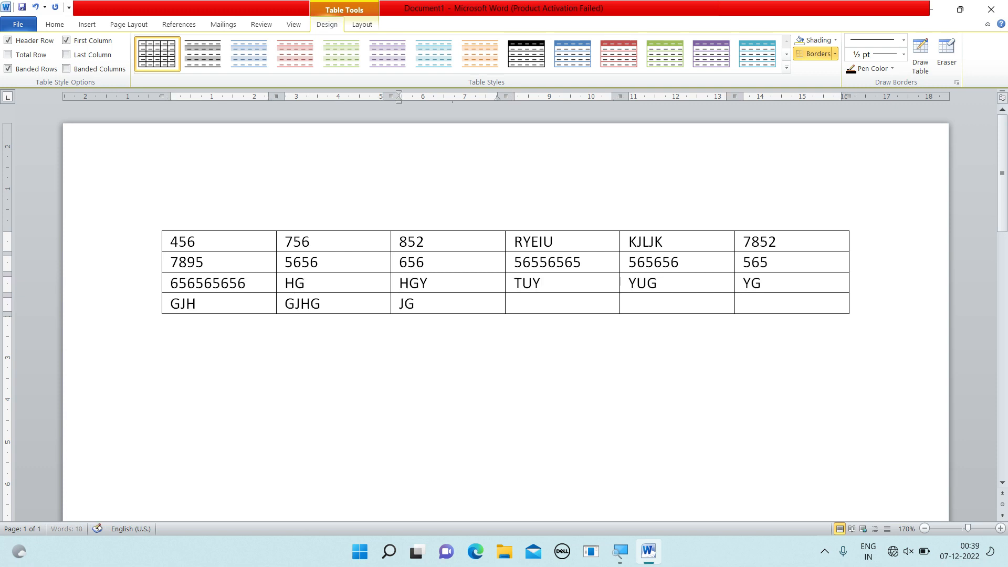
Step: Complete the fourth row so its last four cells read JGHJ, GJHGJHG, GHJGH and GHJGH
type("HJ")
key("Tab")
type("GJHGJHG")
key("Tab")
type("GHJG")
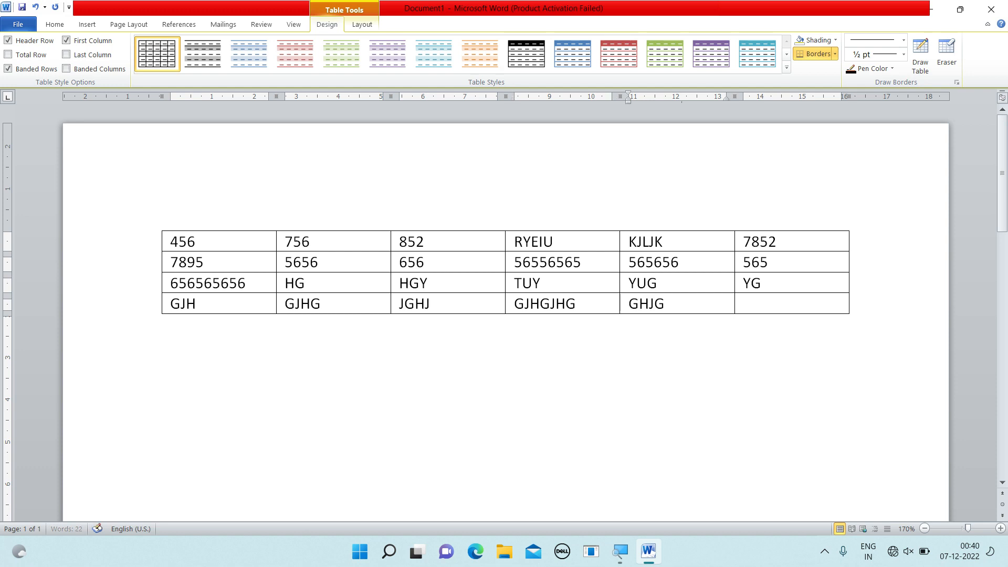
type("H")
key("Tab")
type("GHJGH")
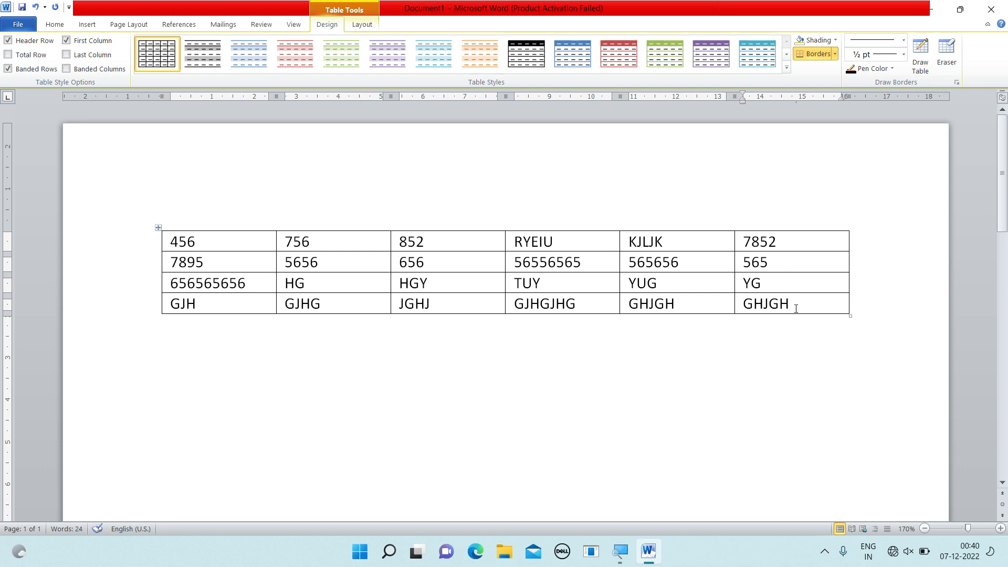
Step: Append an empty fifth row to the end of the table, and add and undo a sixth one
key("Tab")
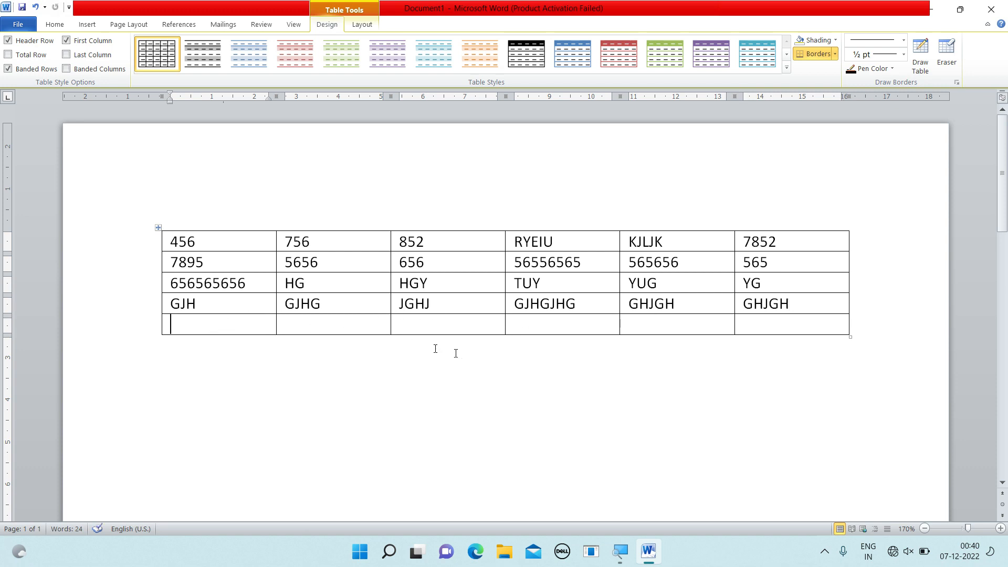
left_click(769, 327)
key("Tab")
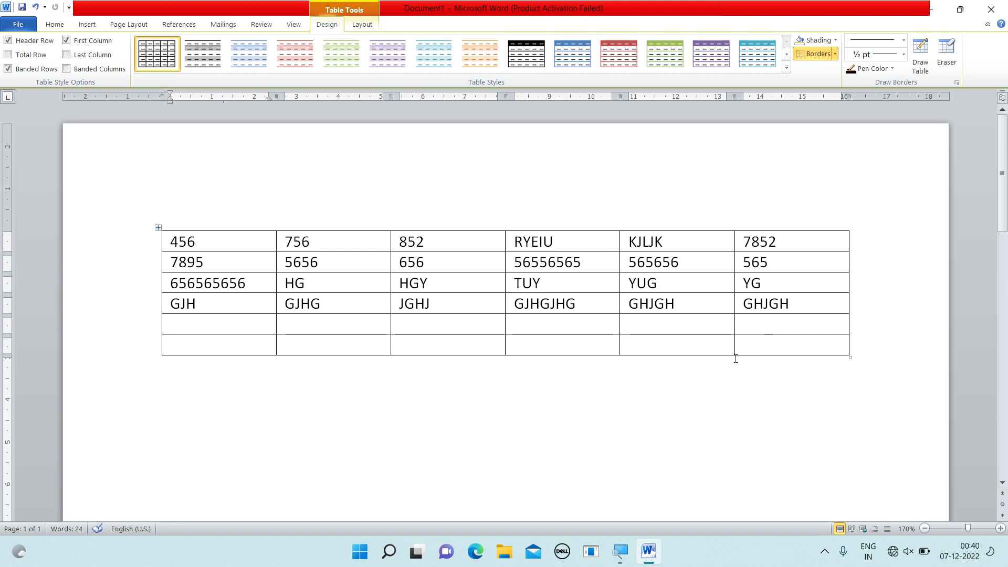
key("ctrl+z")
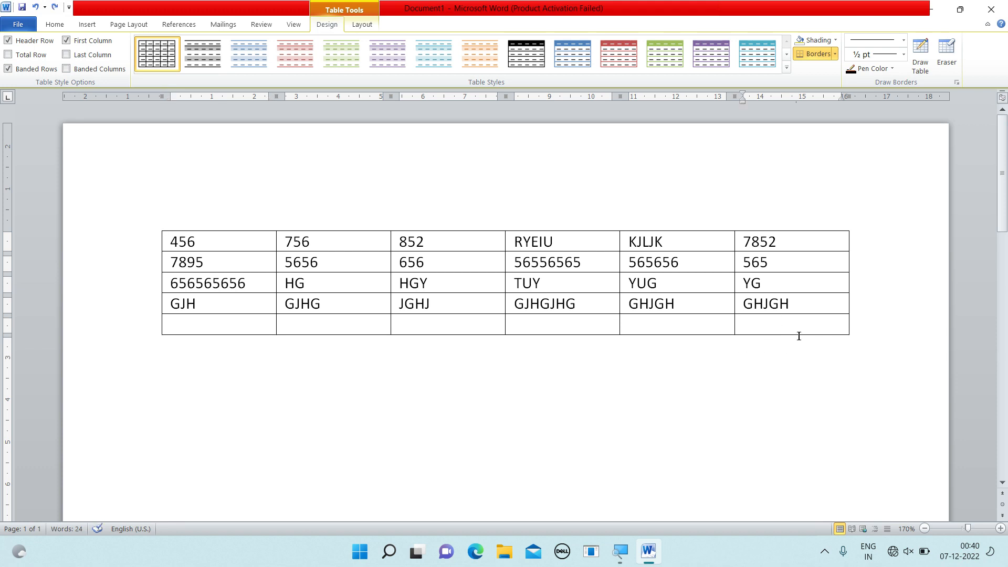
Step: Move the whole table up on the page by about one and a half lines, keeping its horizontal position
left_click(820, 298)
left_click_drag(158, 228, 139, 200)
left_click(157, 306)
left_click(158, 198)
left_click_drag(158, 200, 155, 231)
left_click_drag(158, 228, 152, 196)
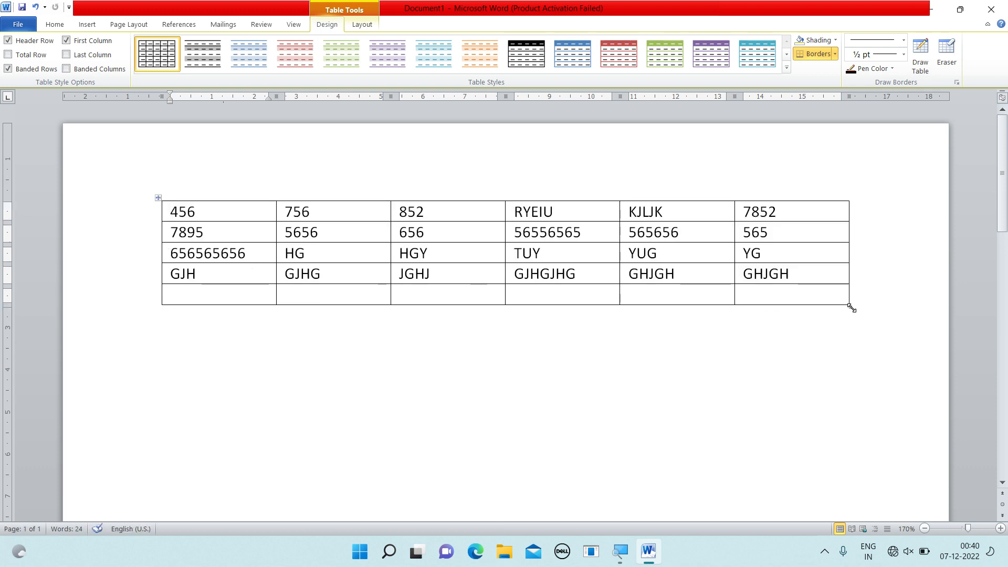
Step: Shrink the whole table from its corner, enlarge it again proportionally, and undo the resizing
left_click_drag(850, 306, 517, 299)
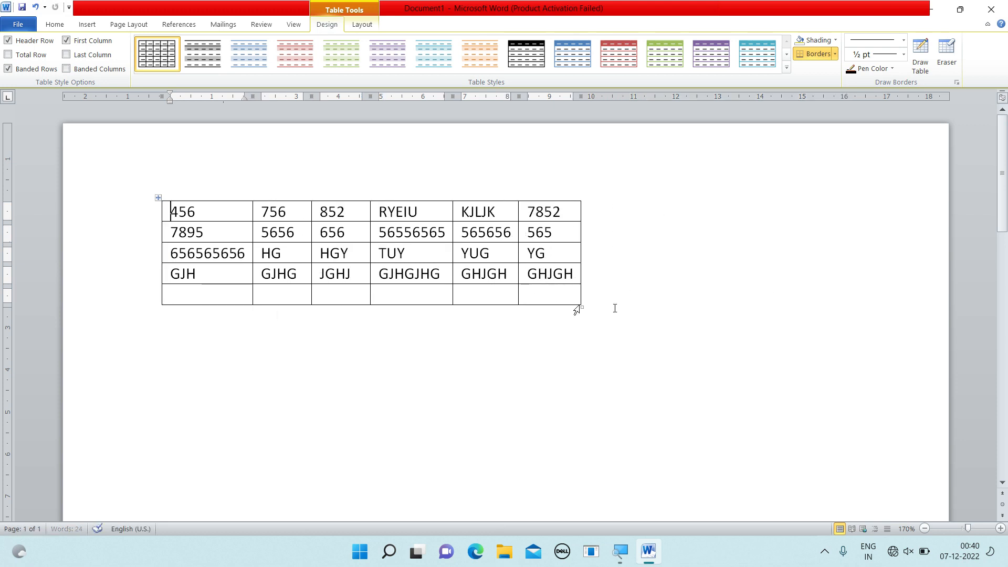
left_click_drag(583, 307, 707, 343)
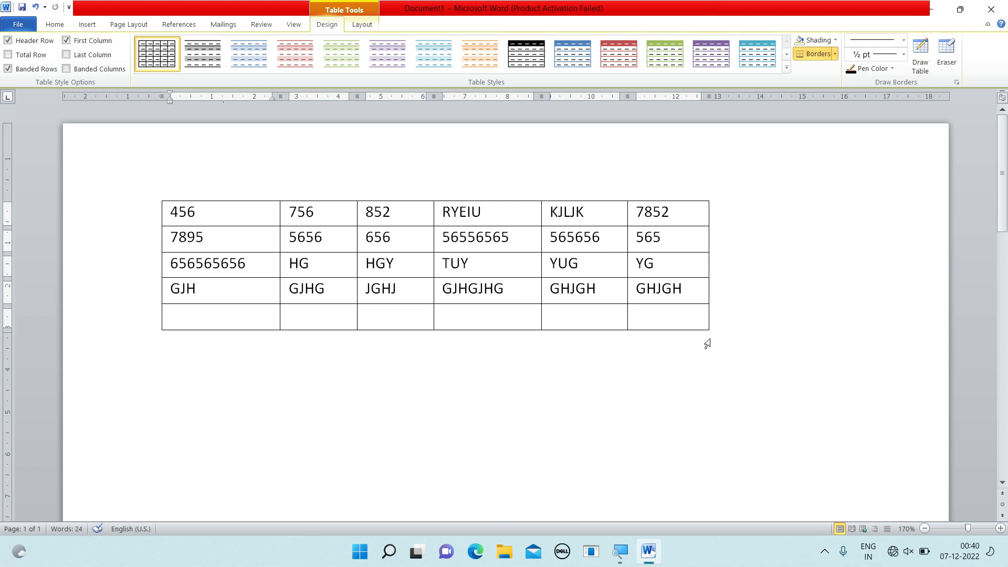
key("ctrl+a")
key("ctrl+z")
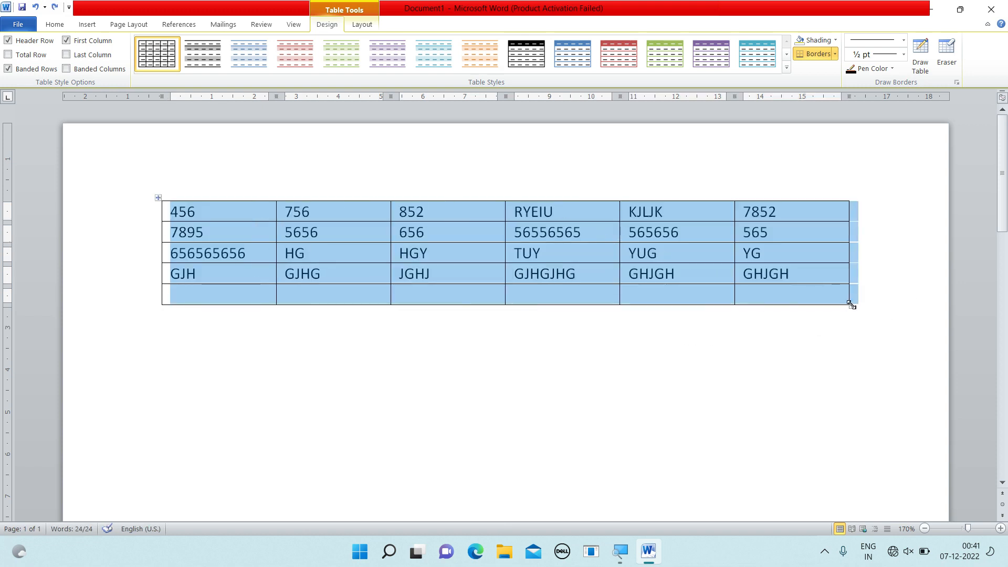
left_click(797, 288)
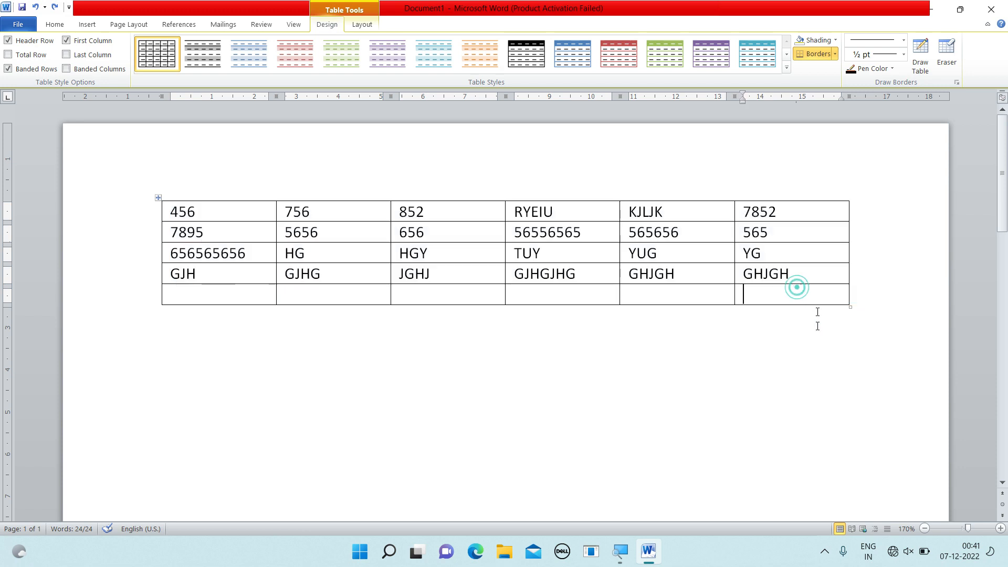
Step: Narrow the first four columns to about 2.2, 1.2, 2 and 3.2 cm by moving their right borders
left_click(230, 211)
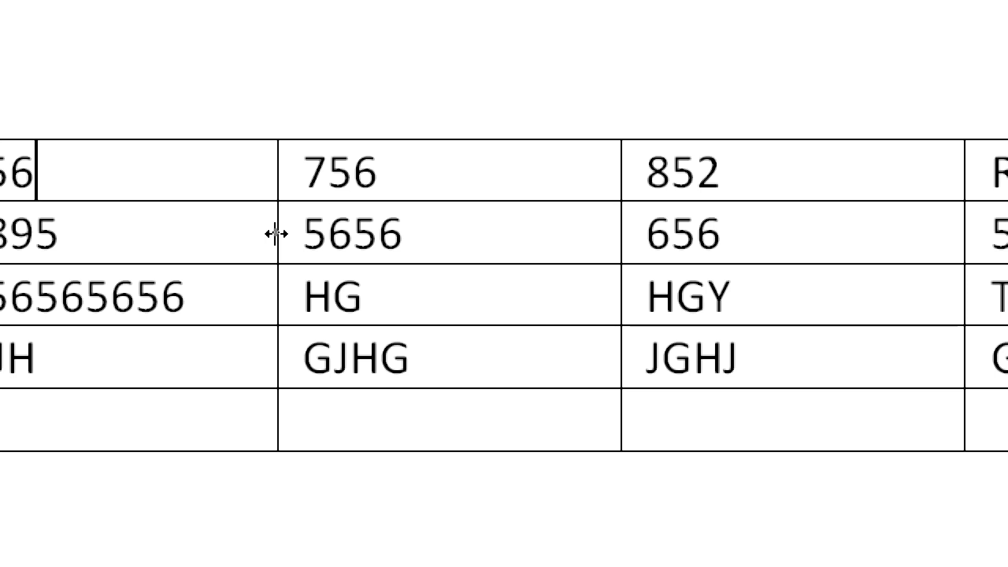
left_click_drag(276, 233, 172, 260)
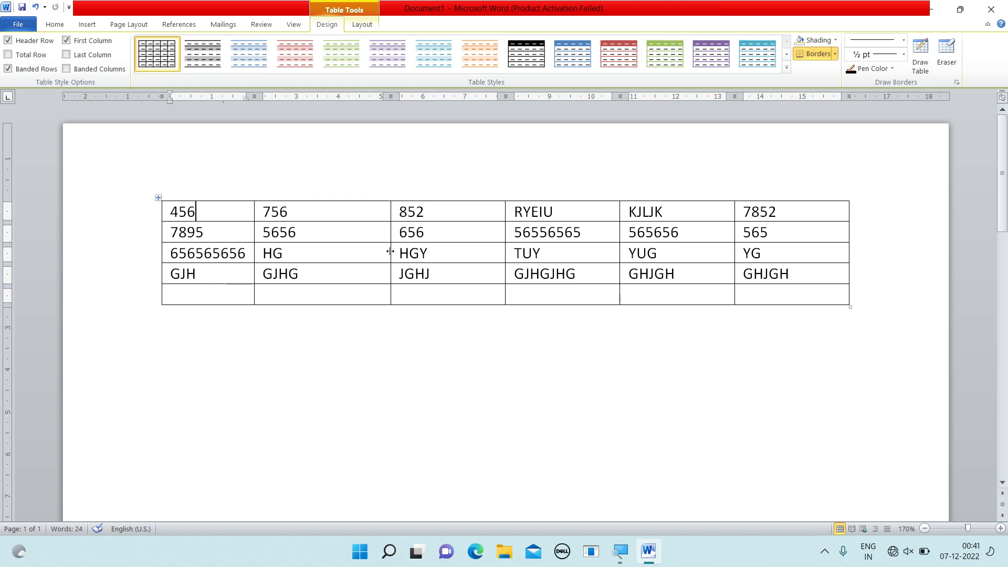
left_click_drag(391, 252, 269, 263)
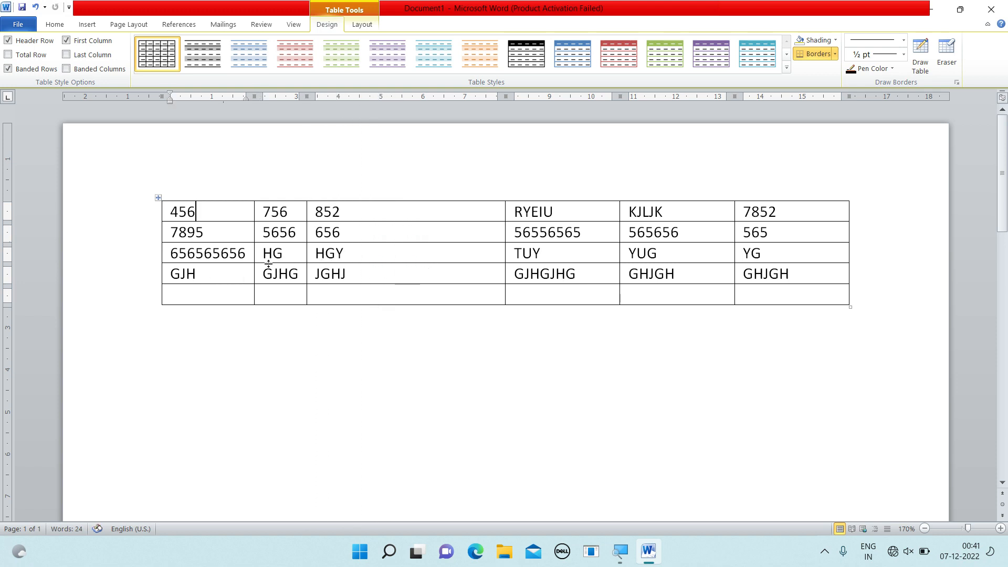
left_click(504, 233)
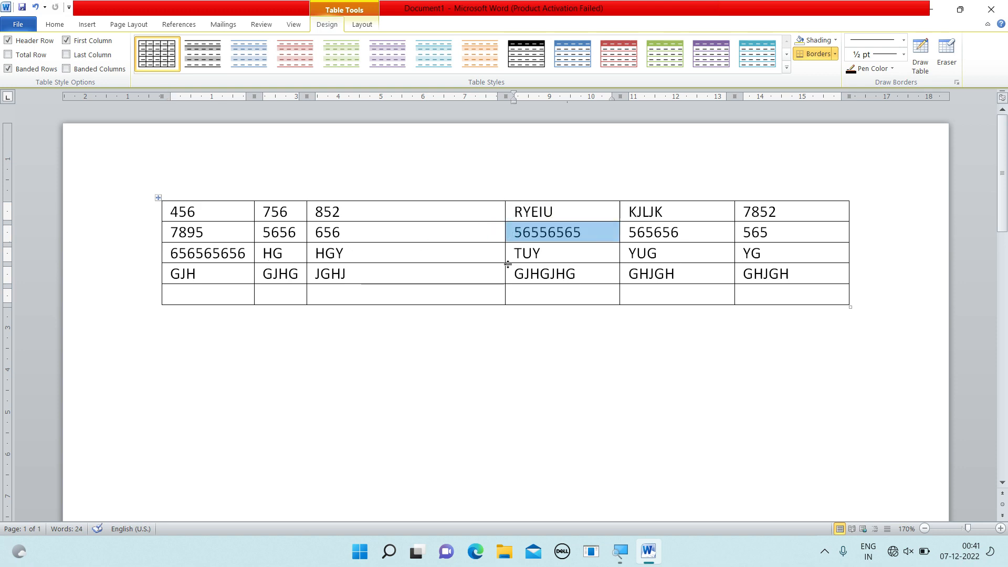
left_click(491, 254)
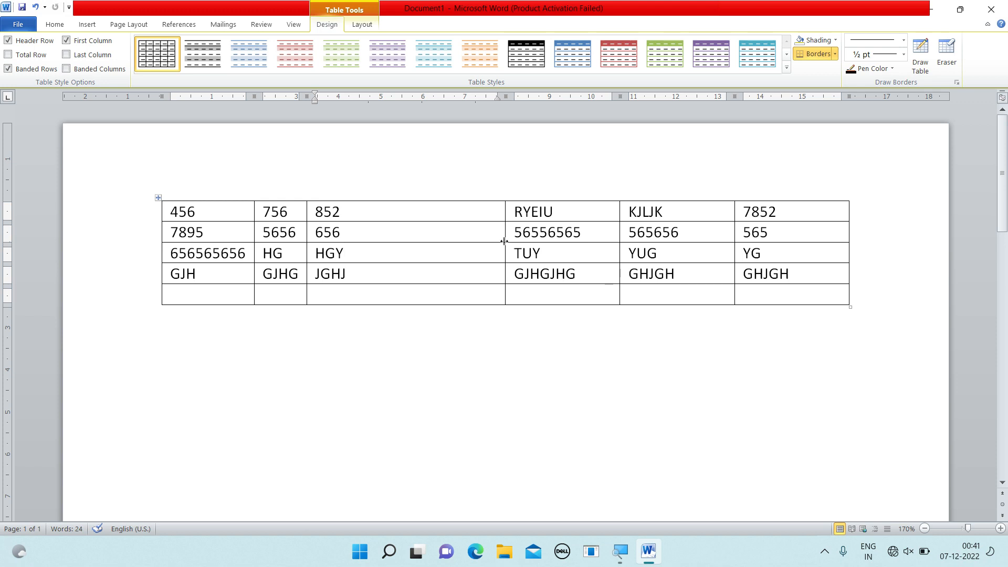
left_click_drag(504, 238, 391, 249)
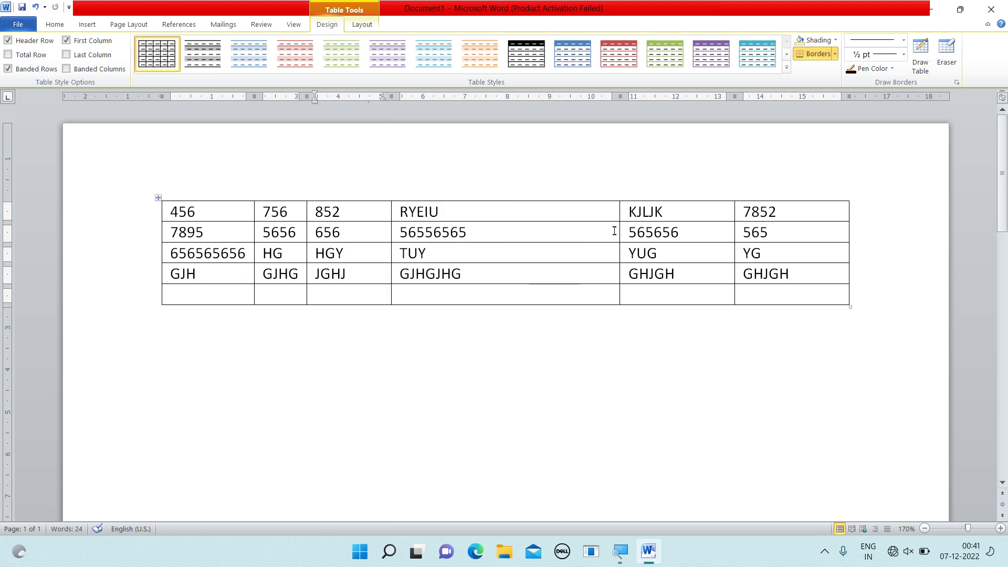
left_click_drag(618, 230, 529, 235)
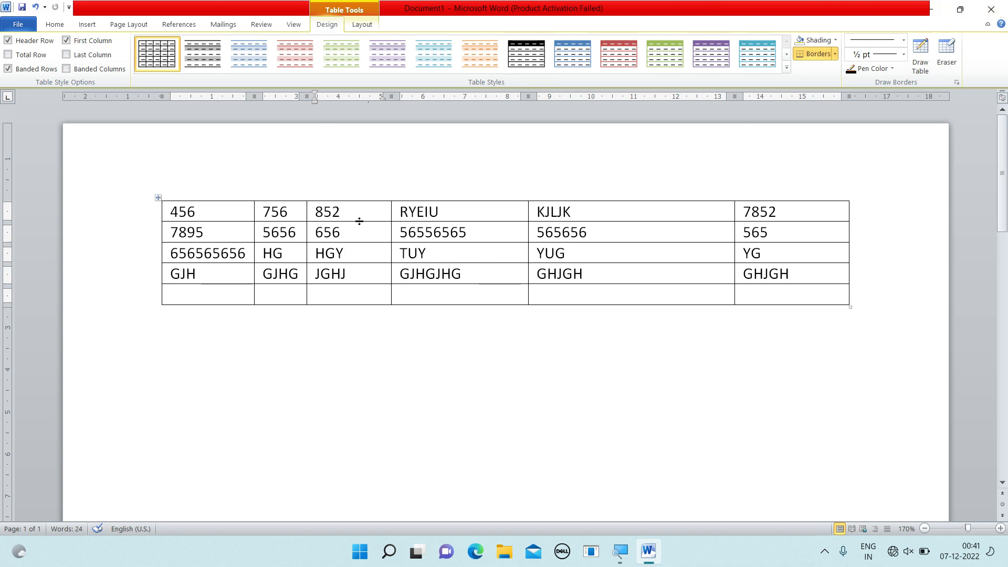
Step: Increase the height of the first and second rows to about 0.75 cm each and the fourth row to about 1 cm
left_click_drag(359, 221, 355, 232)
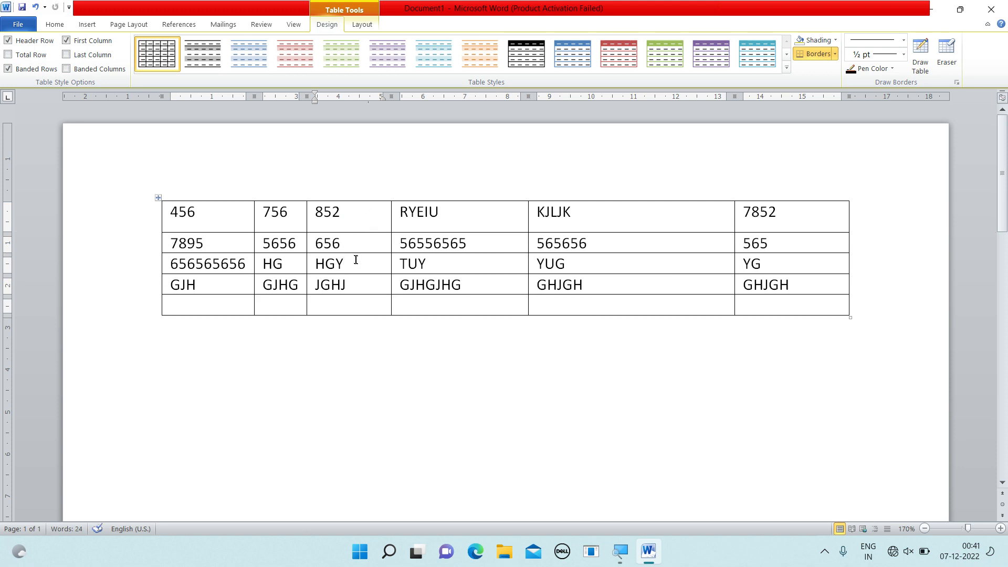
left_click(356, 253)
left_click(357, 253)
left_click(377, 253)
left_click(390, 252)
left_click(361, 314)
left_click_drag(354, 296, 355, 317)
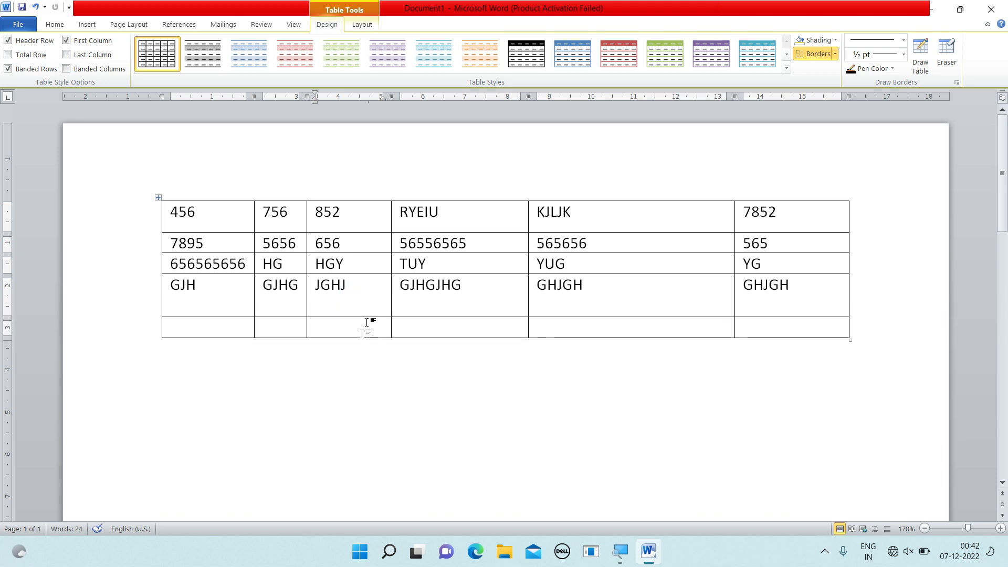
left_click_drag(354, 252, 350, 264)
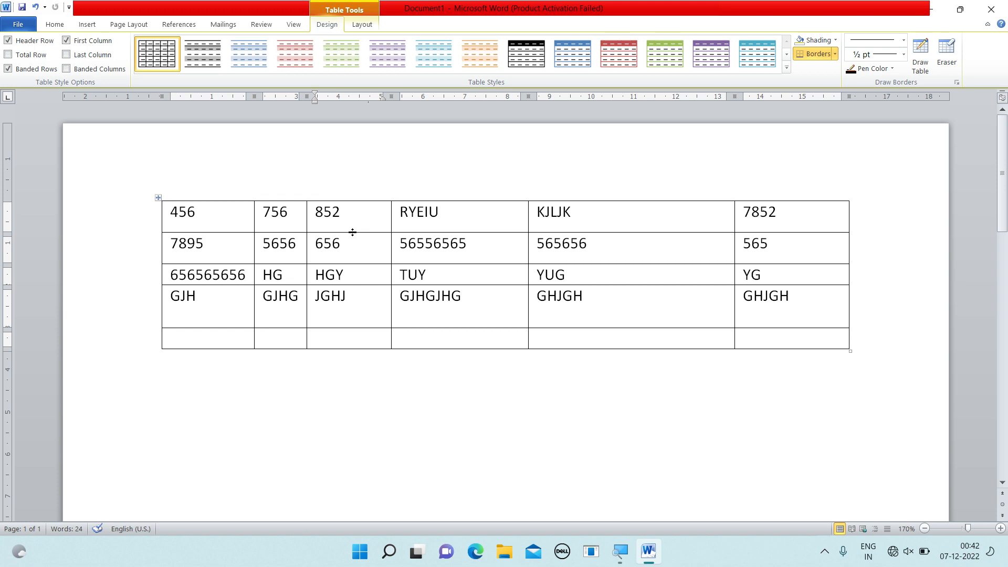
Step: Narrow the third column to about 1.5 cm and the fourth column to about 3 cm
left_click(353, 285)
left_click(358, 285)
left_click(356, 285)
left_click_drag(391, 313, 371, 314)
left_click_drag(527, 296, 496, 296)
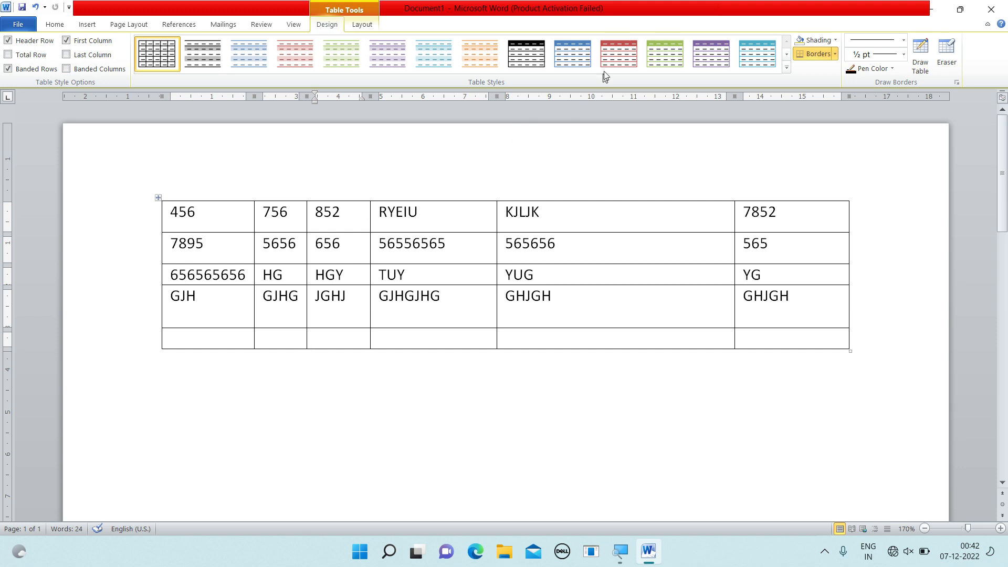
Step: Apply the built-in black-and-grey grid table style, and replace it with the light orange banded style
left_click(786, 68)
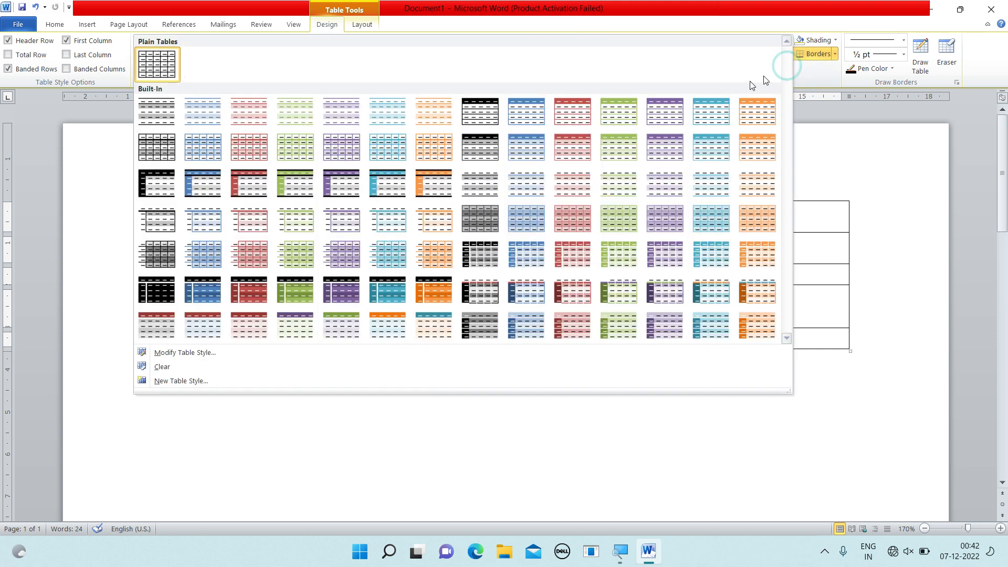
left_click(466, 271)
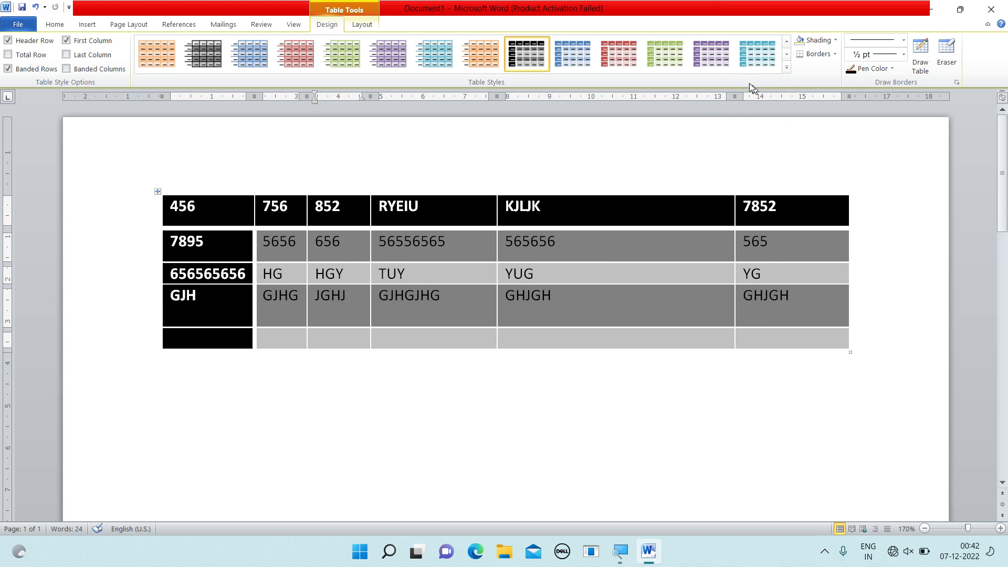
left_click(786, 67)
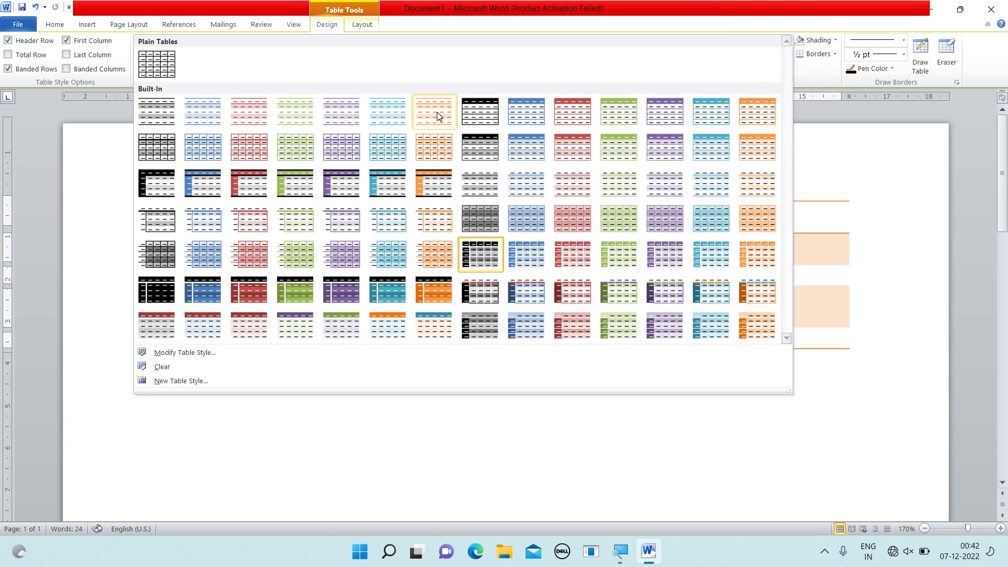
left_click(434, 108)
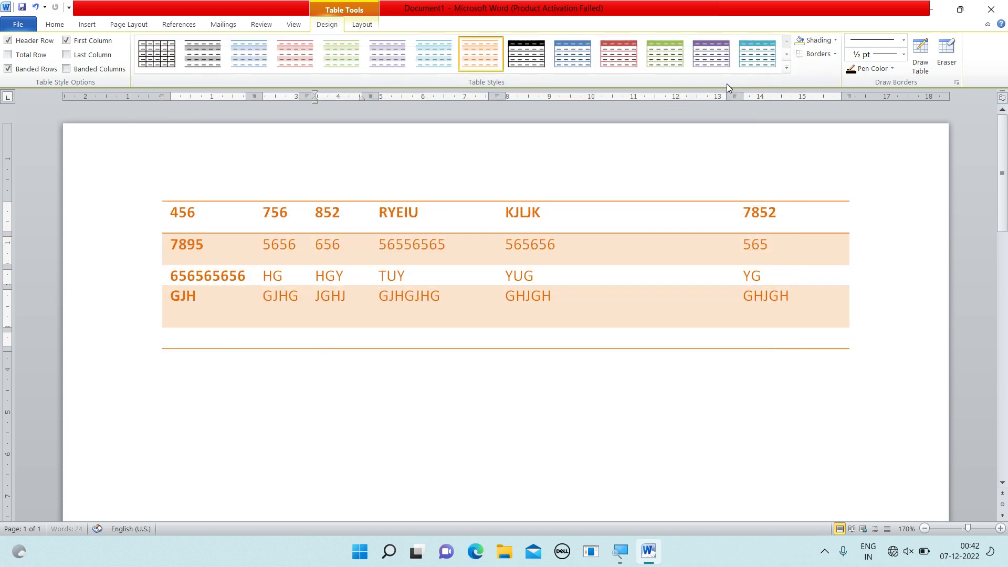
Step: Apply the built-in red banded table style with a dark red first column, and replace it with the dark purple style with a black header
left_click(787, 67)
left_click(585, 294)
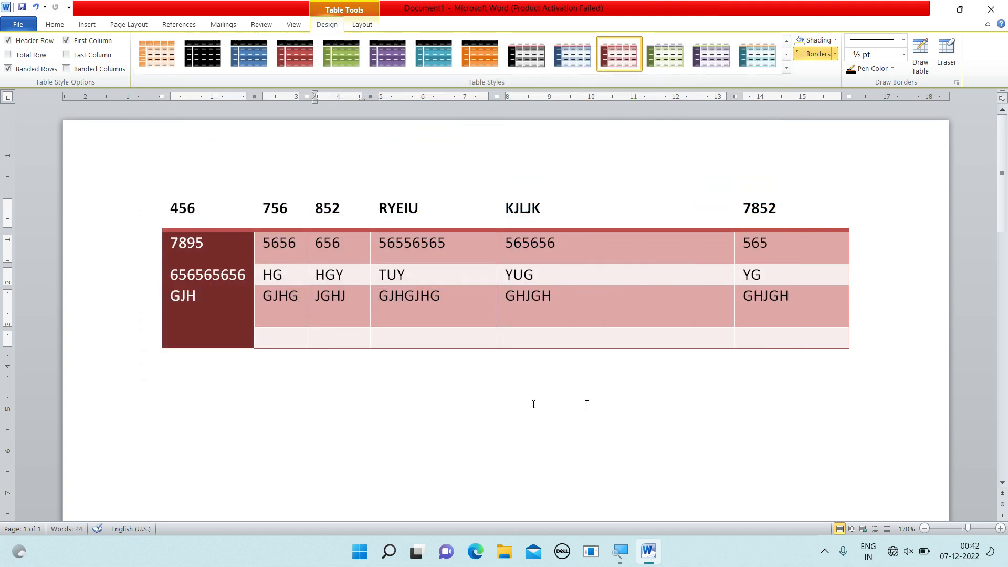
left_click(787, 67)
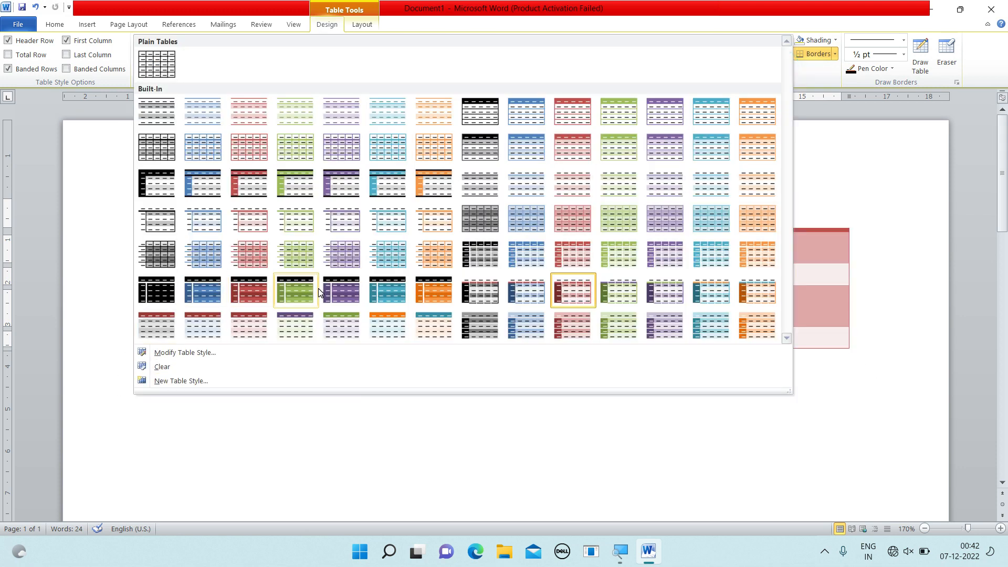
left_click(342, 293)
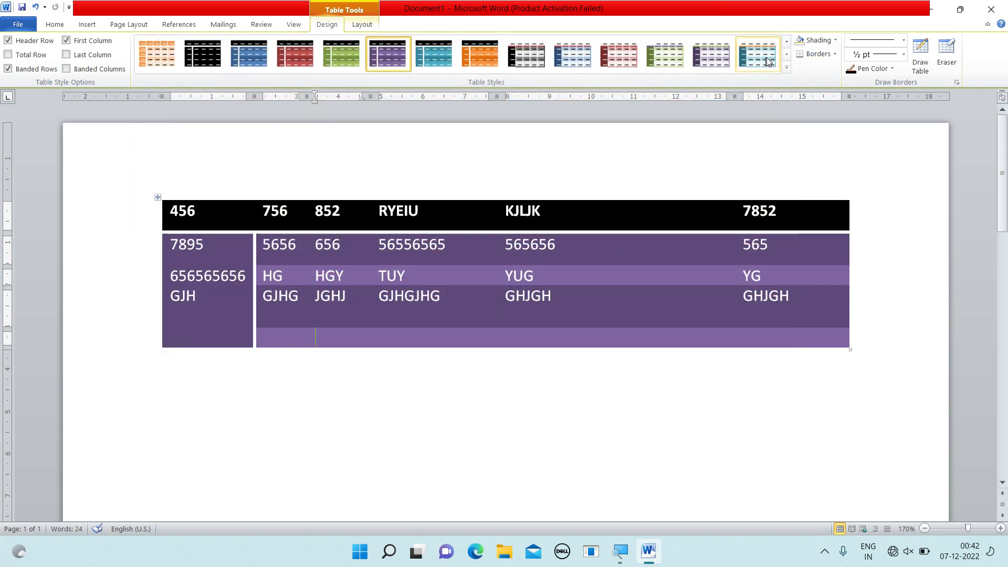
Step: Apply the light grey banded table style without vertical lines, and replace it with the black-bordered style with a solid black header
left_click(789, 70)
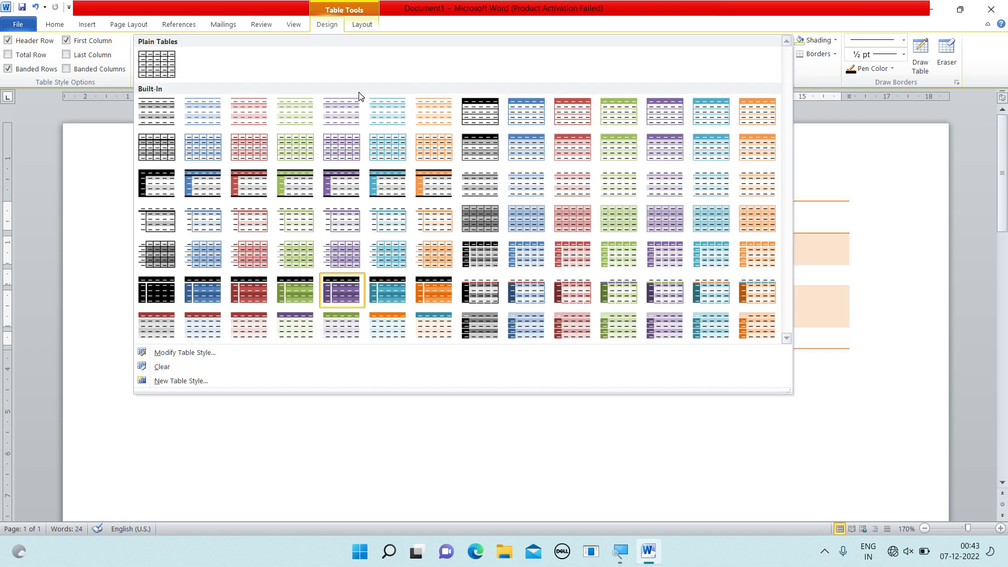
left_click(168, 125)
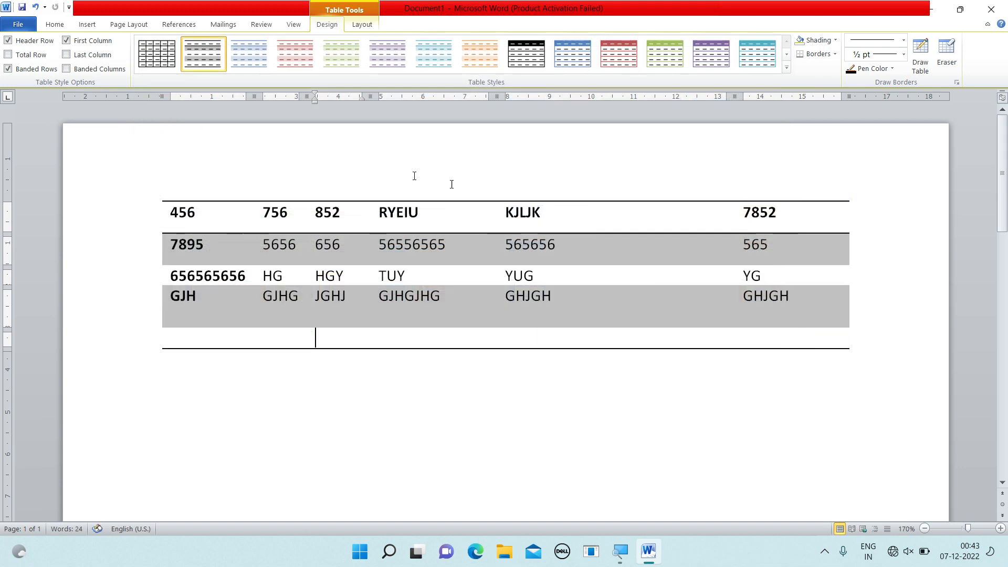
left_click(785, 69)
left_click(462, 121)
Step: Try the dark teal table style with a black header row, and switch the table to its dark purple counterpart
left_click(786, 69)
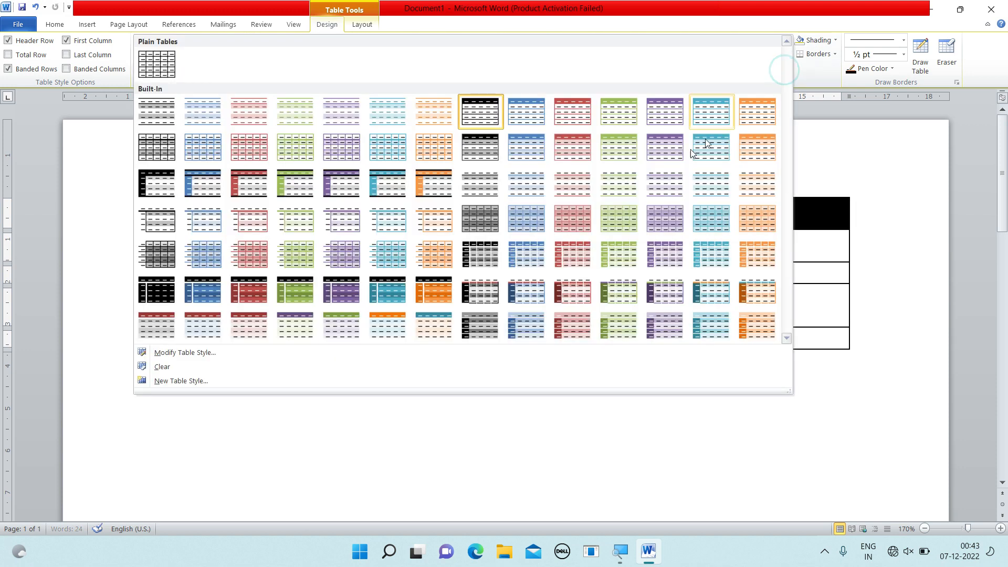
left_click(376, 284)
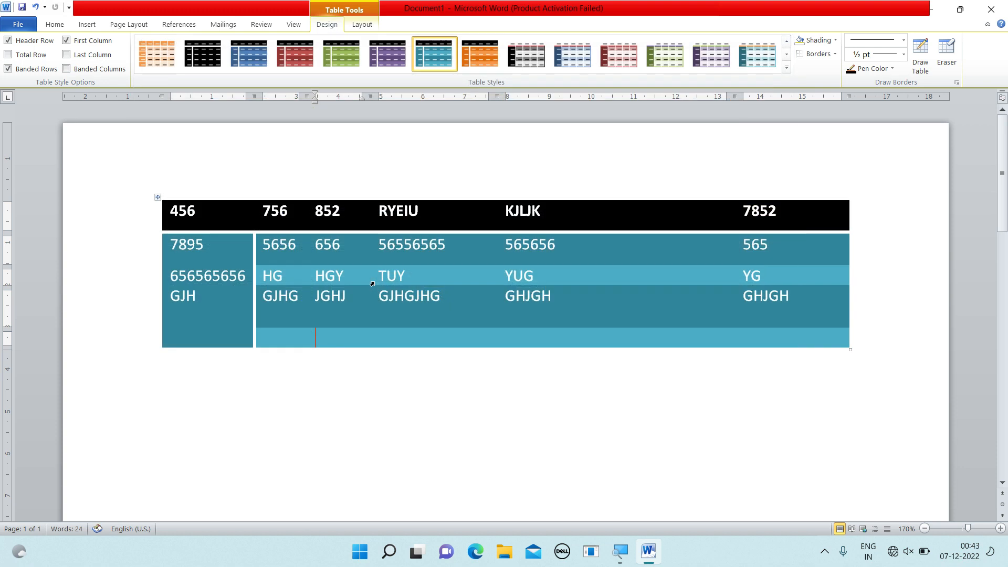
left_click(786, 69)
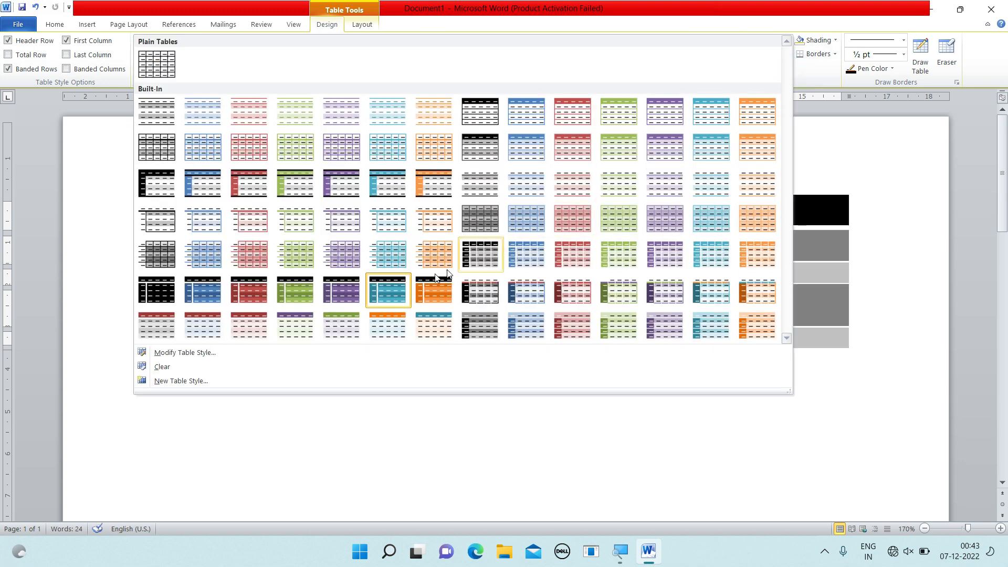
left_click(337, 291)
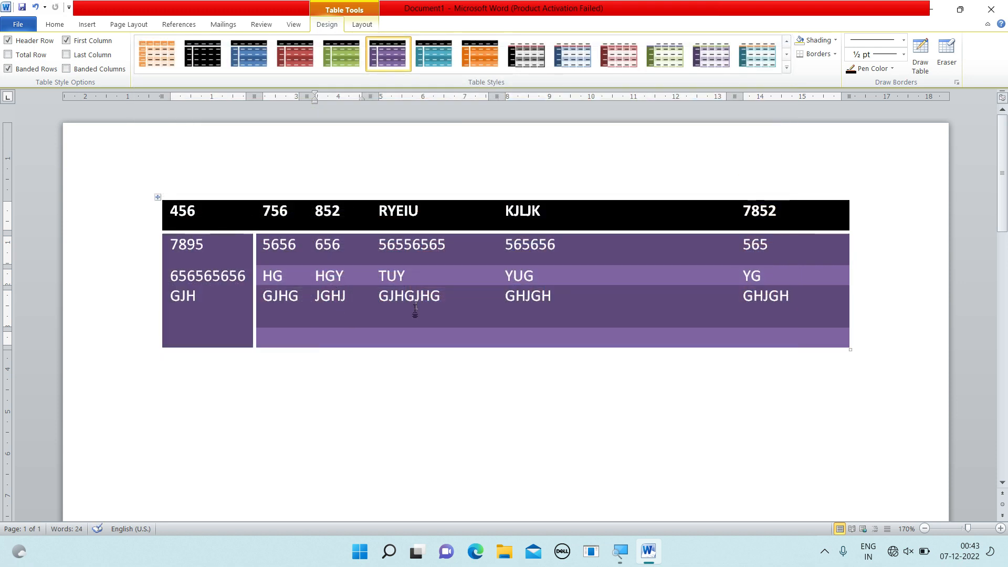
Step: Clear the text from all cells of the table while keeping the table itself
left_click(443, 300)
left_click_drag(792, 300, 99, 199)
key("Delete")
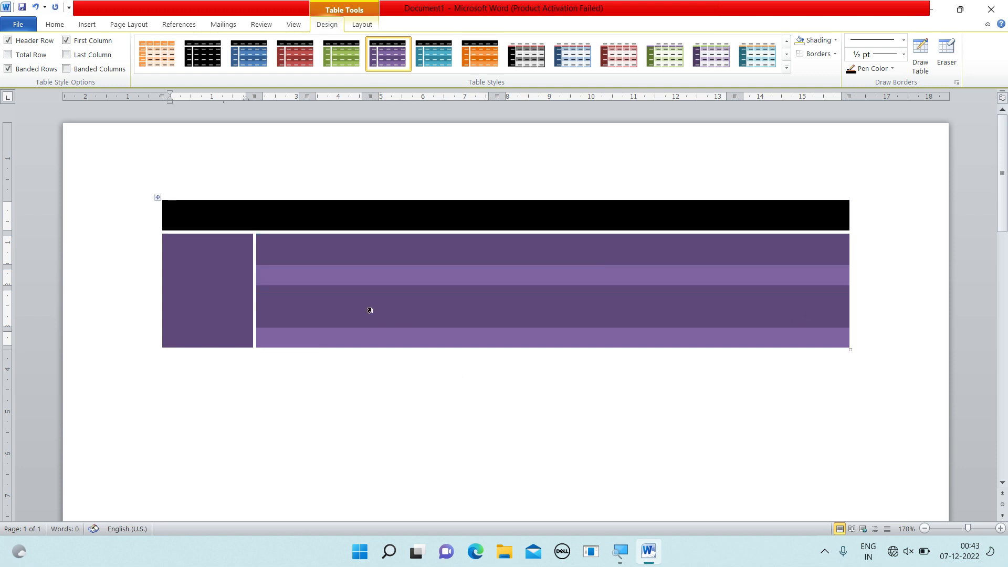
Step: Apply the plain black-bordered grid style to the emptied table in place of the coloured style
left_click(787, 69)
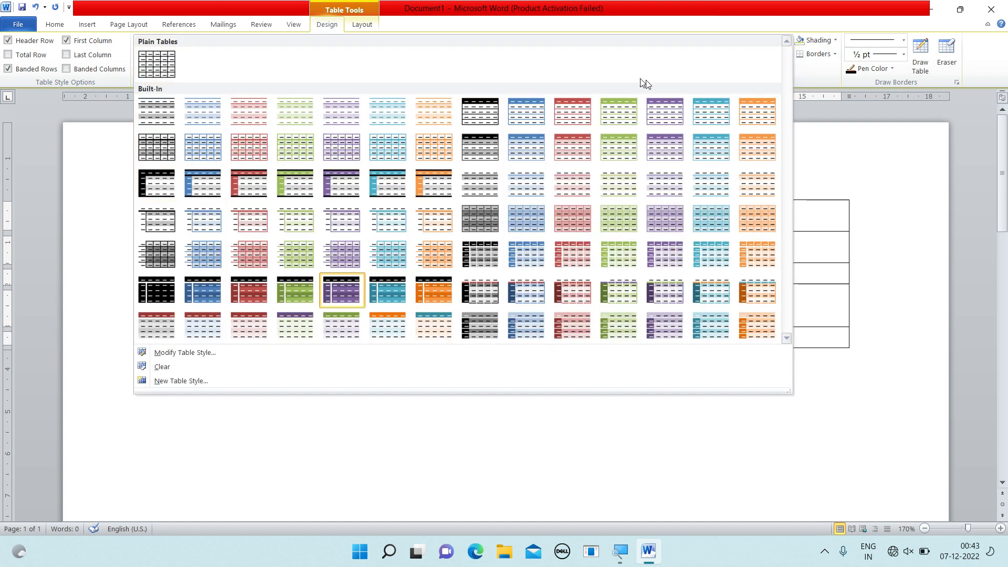
left_click(855, 130)
left_click(786, 70)
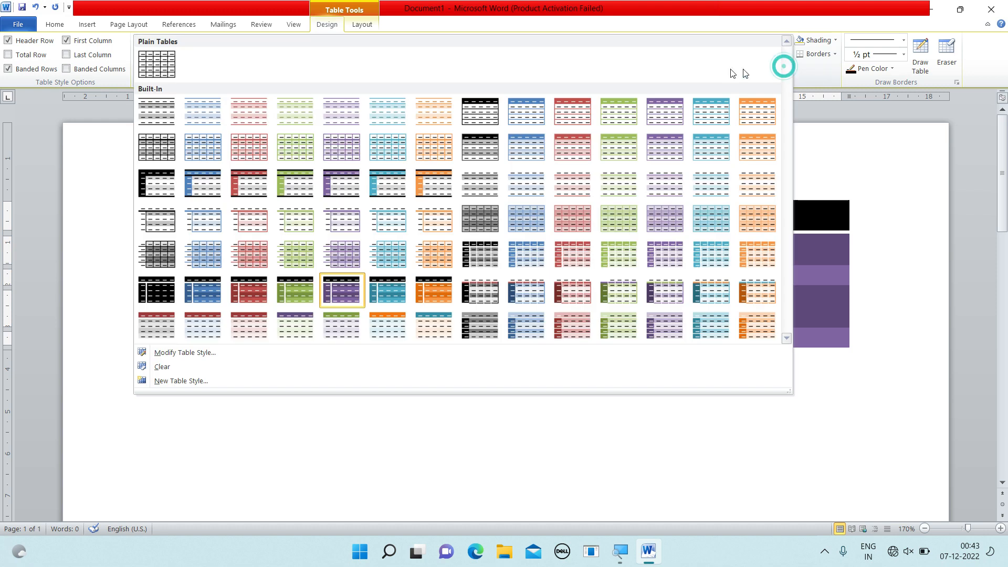
left_click(156, 67)
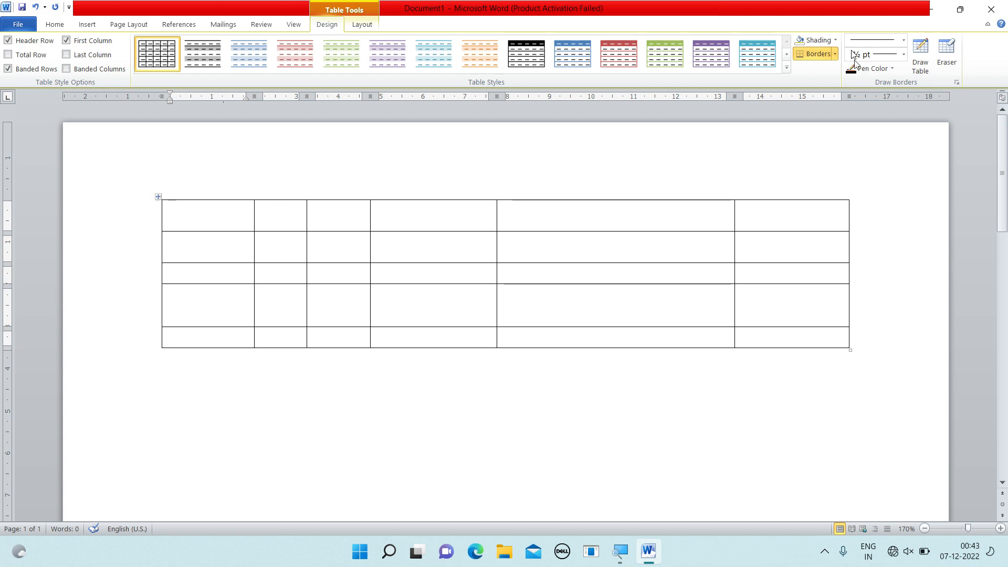
left_click(55, 29)
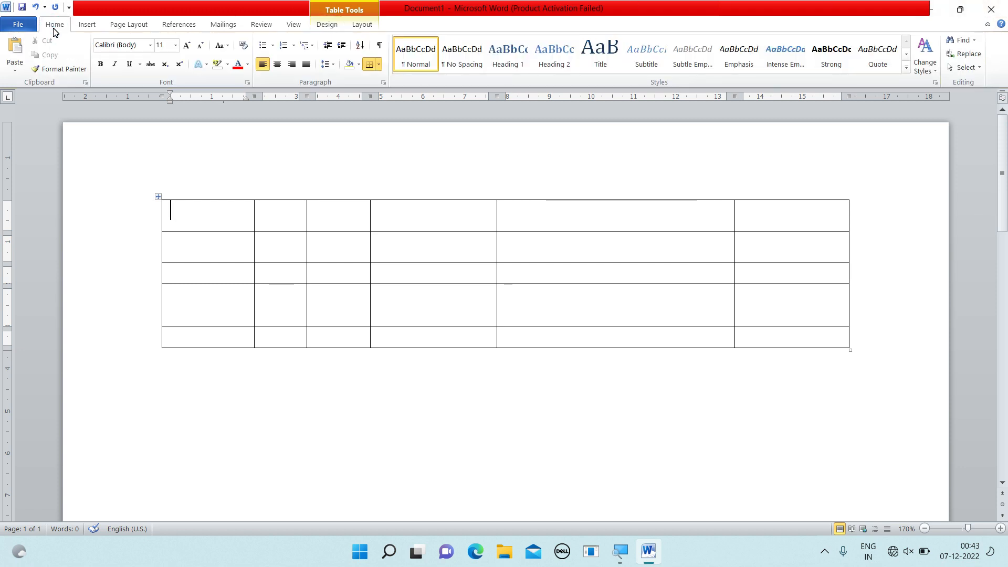